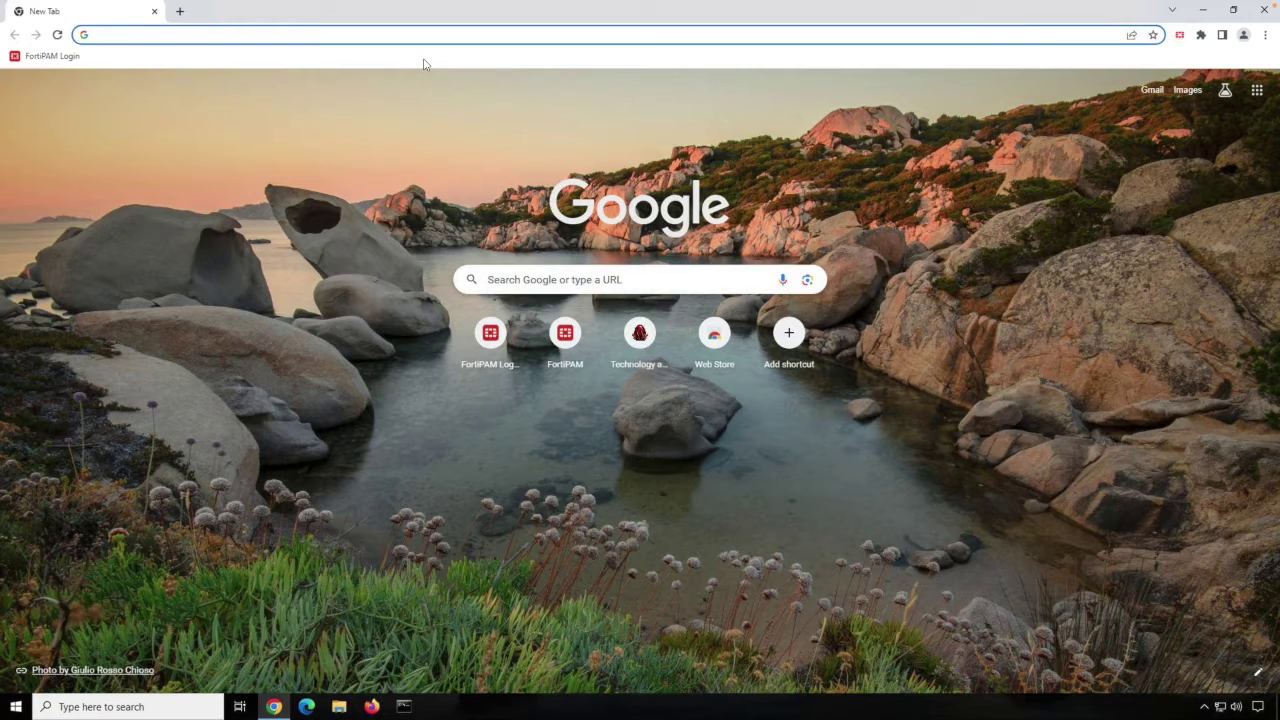
# Step: Sign in to FortiPAM from the login bookmark with the autofilled contractor credentials
pyautogui.click(57, 58)
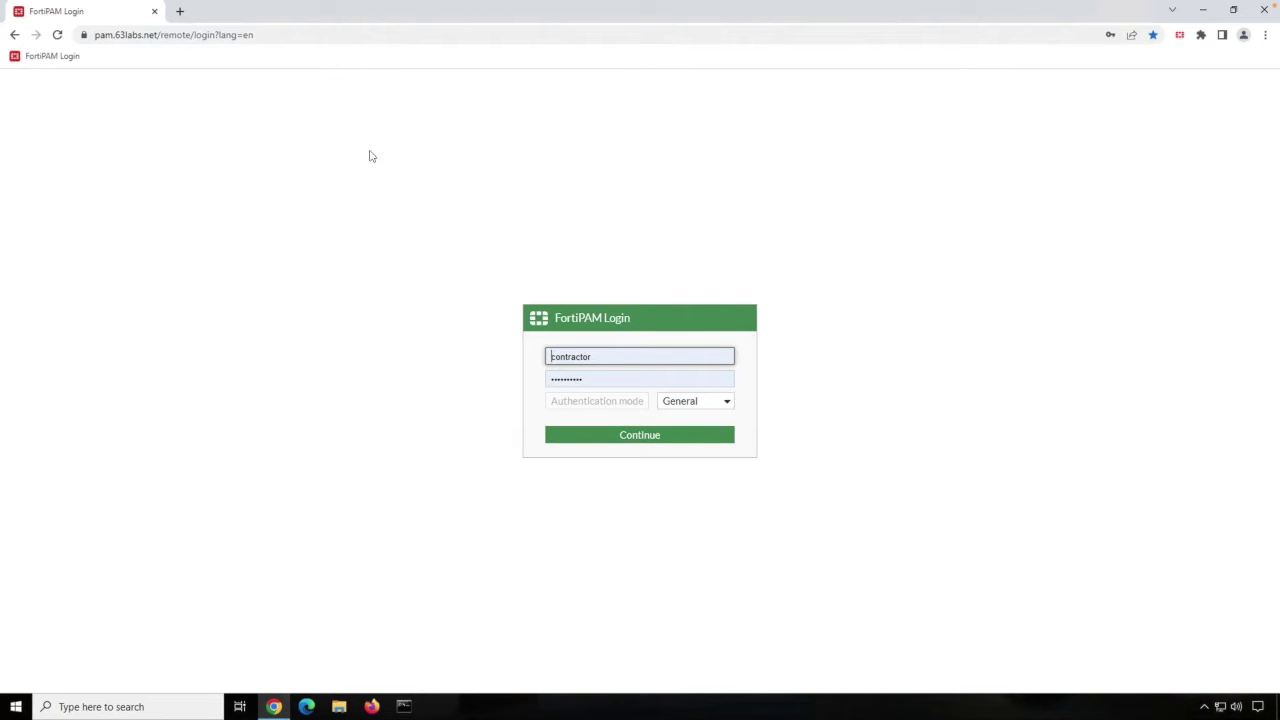
pyautogui.click(650, 440)
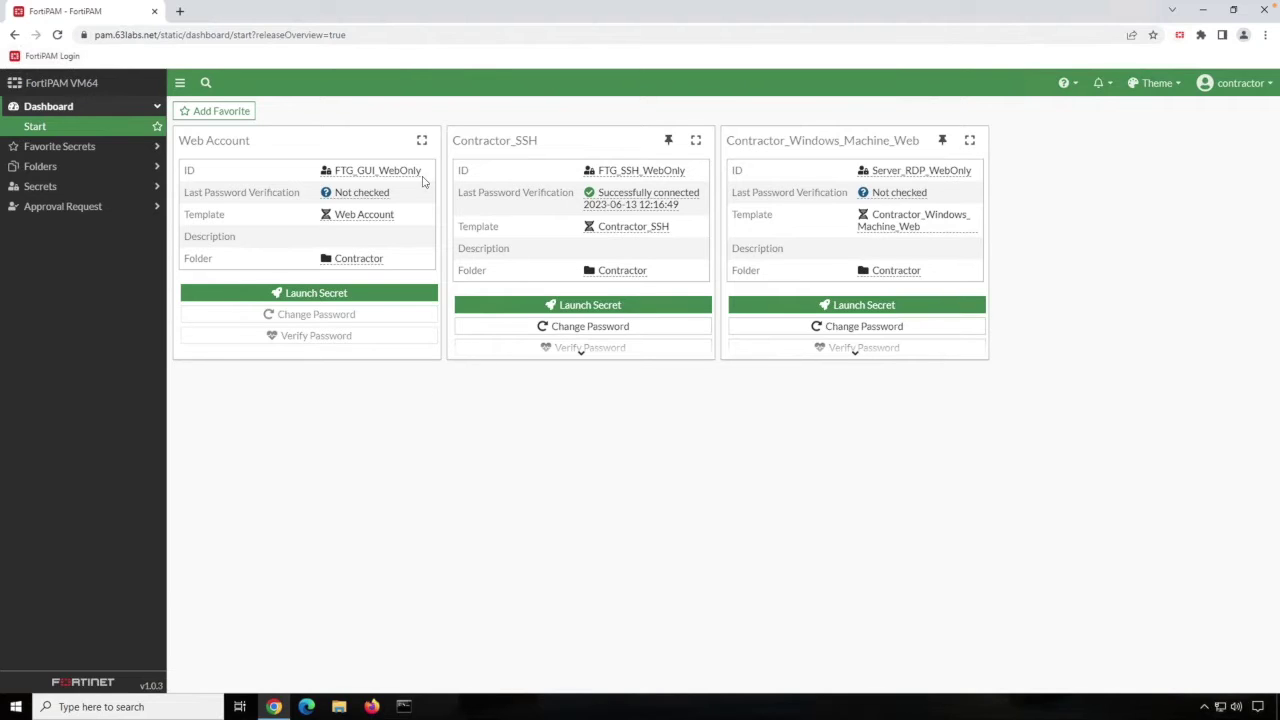
pyautogui.moveTo(399, 177)
pyautogui.click(325, 294)
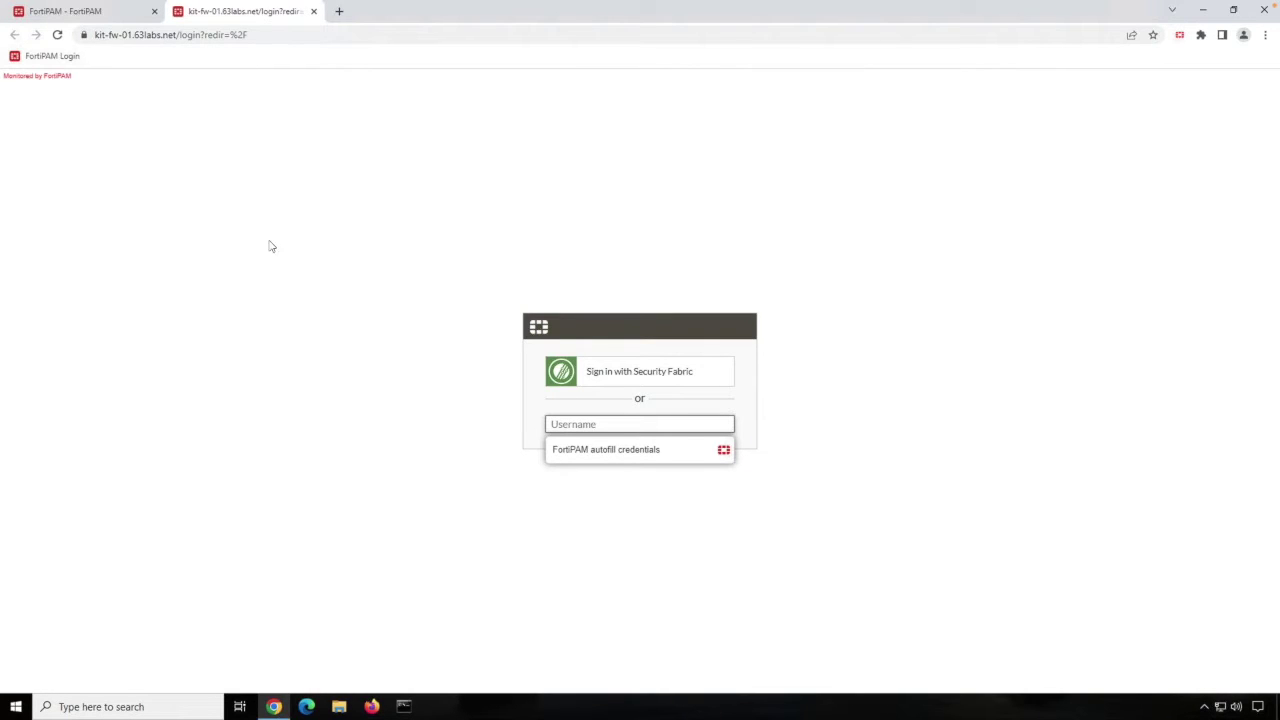
pyautogui.click(620, 455)
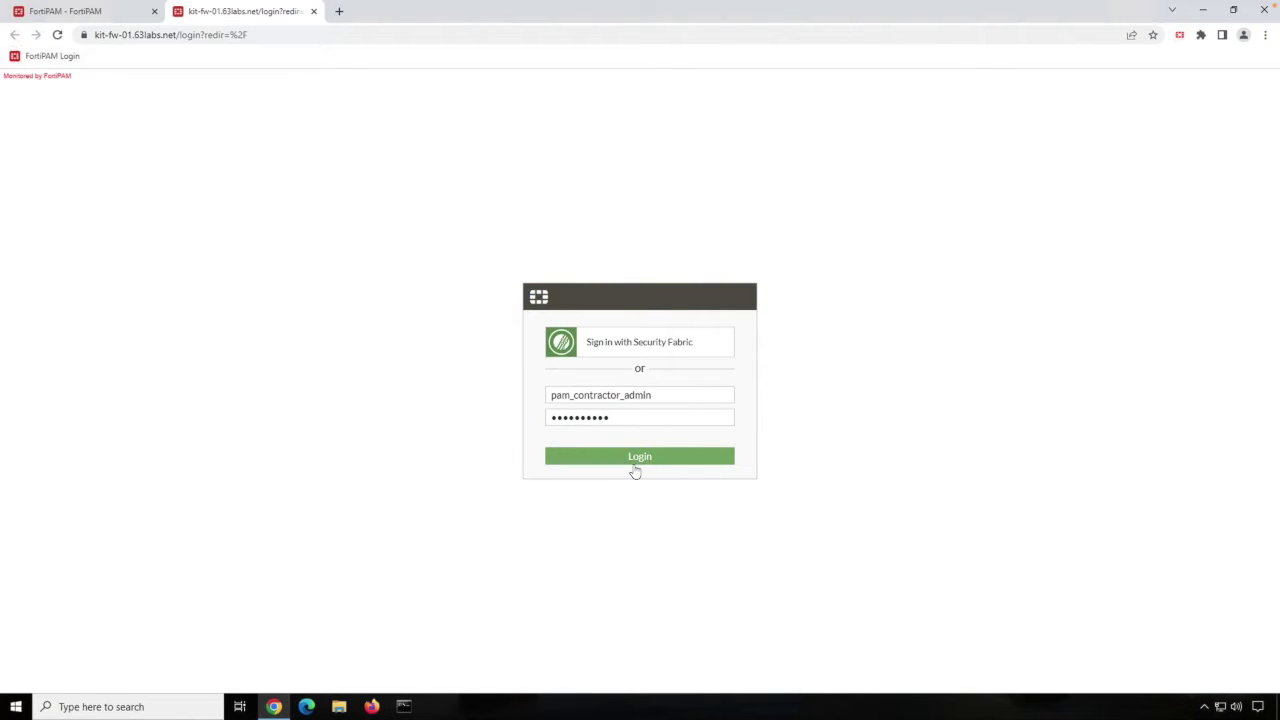
pyautogui.click(633, 466)
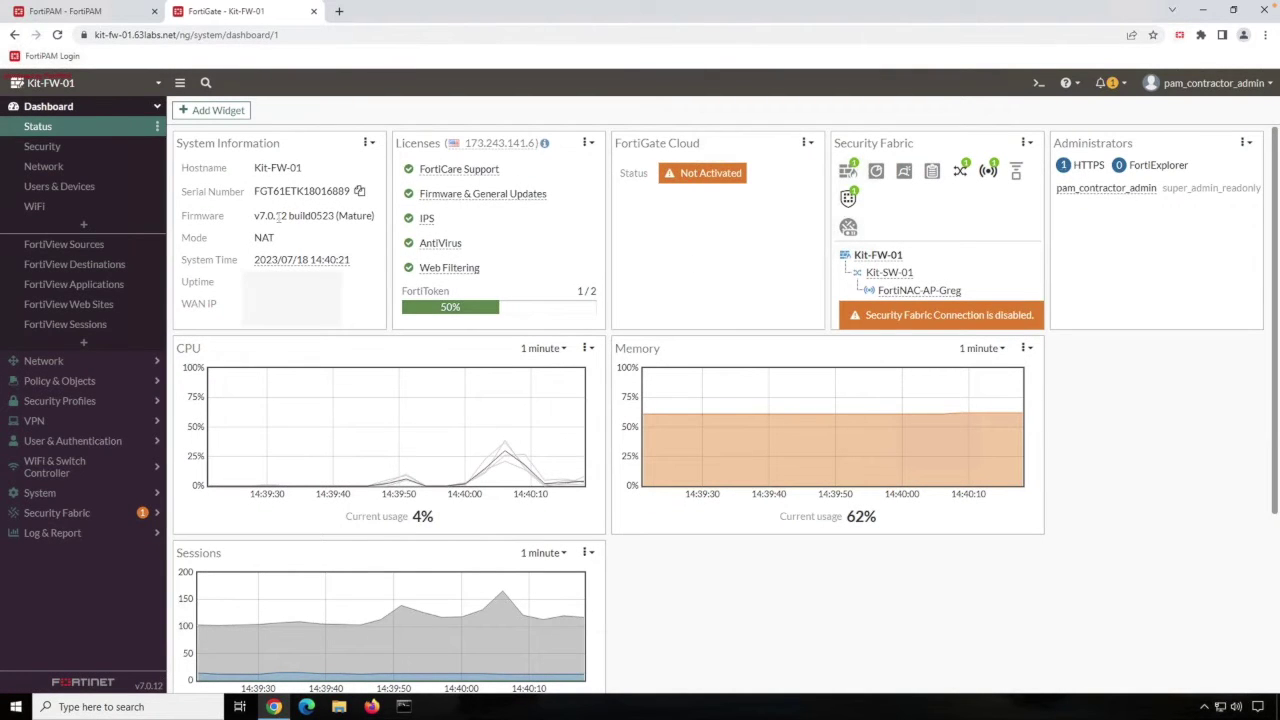
pyautogui.click(77, 364)
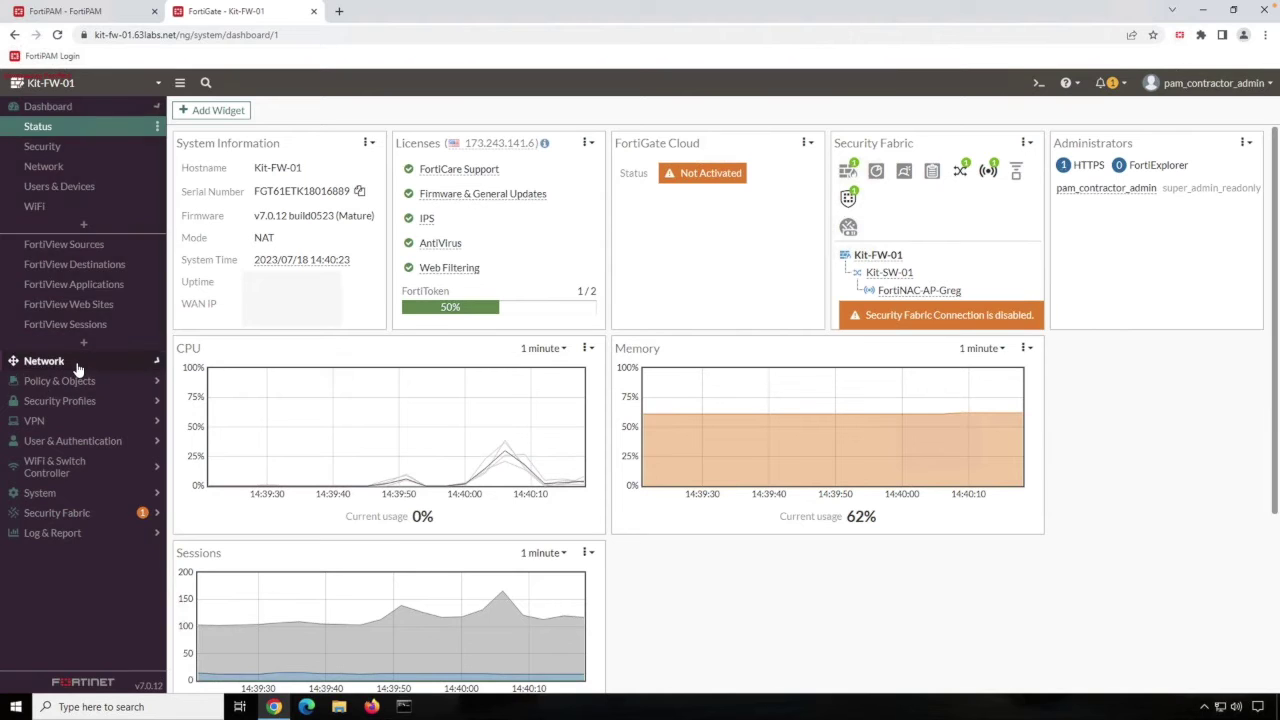
pyautogui.click(88, 152)
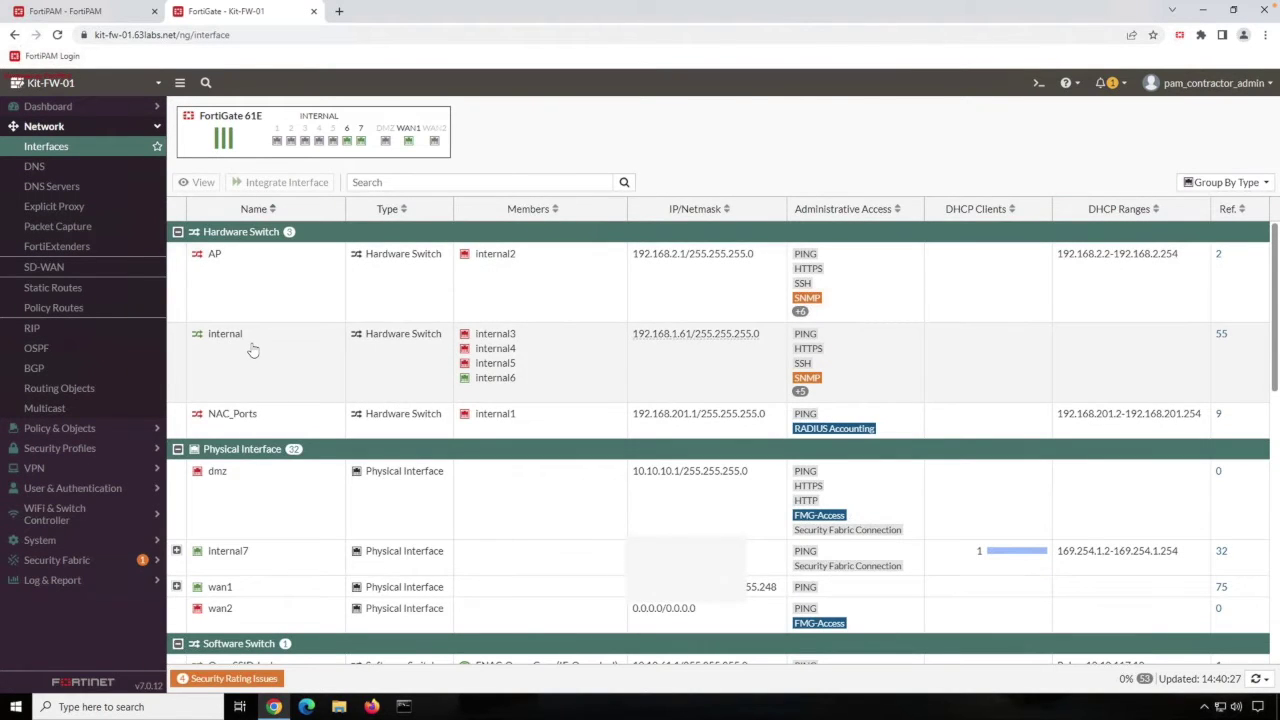
pyautogui.doubleClick(253, 349)
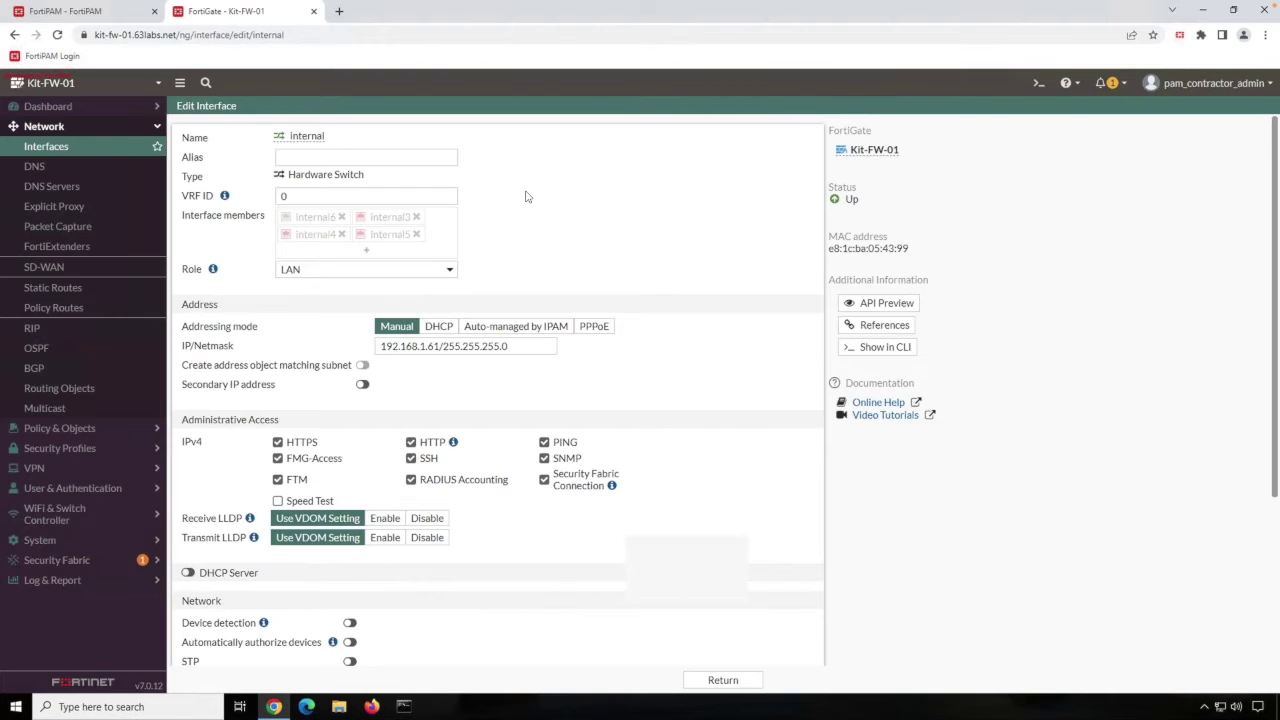
pyautogui.click(314, 12)
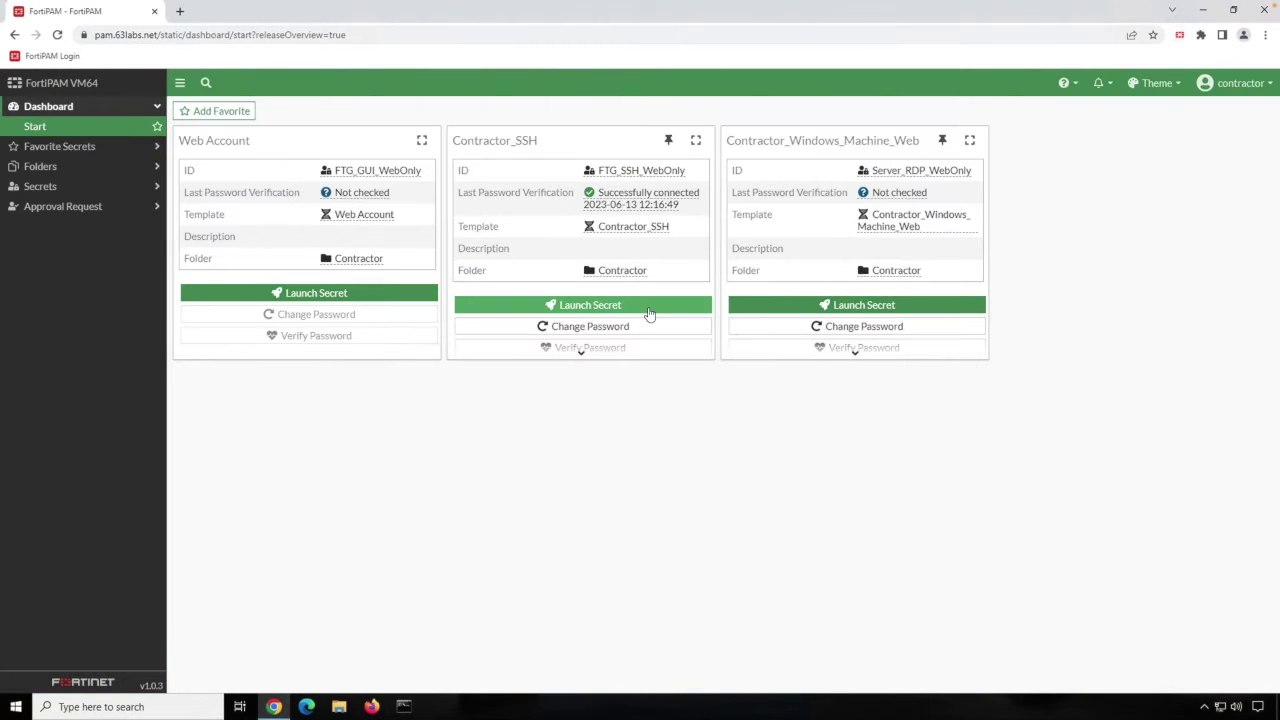
pyautogui.click(648, 308)
pyautogui.click(683, 386)
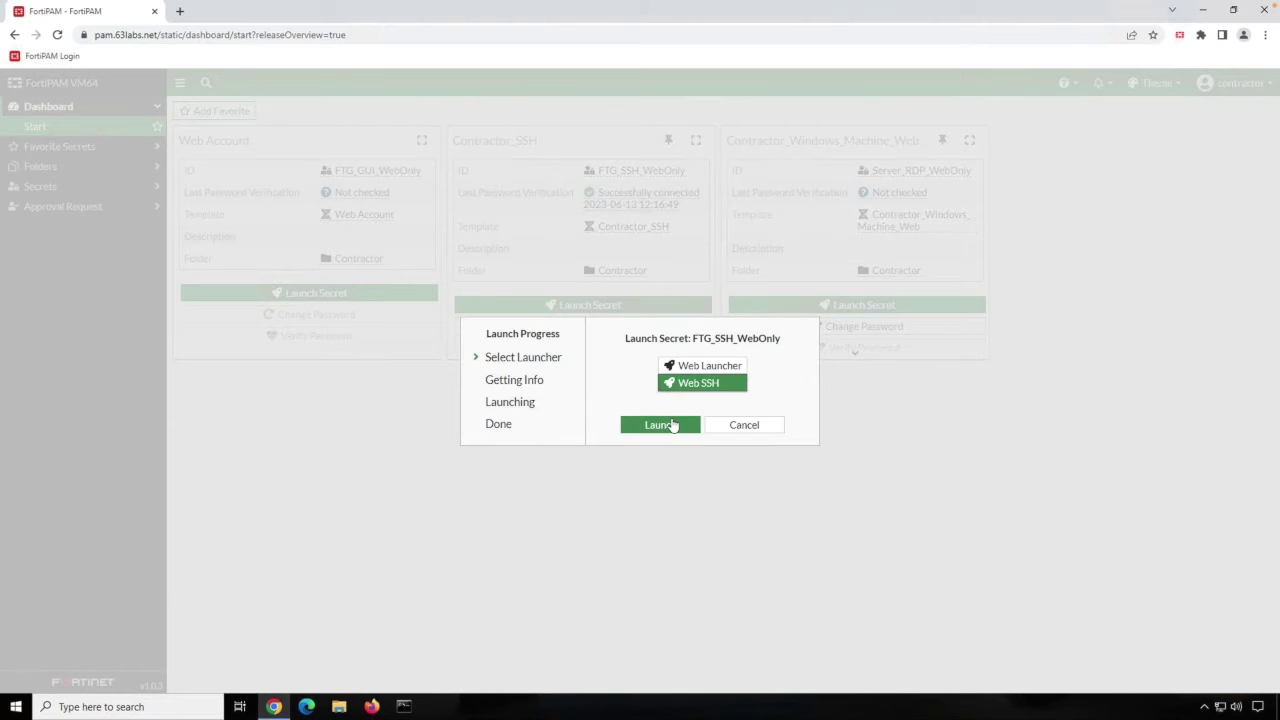
pyautogui.click(672, 425)
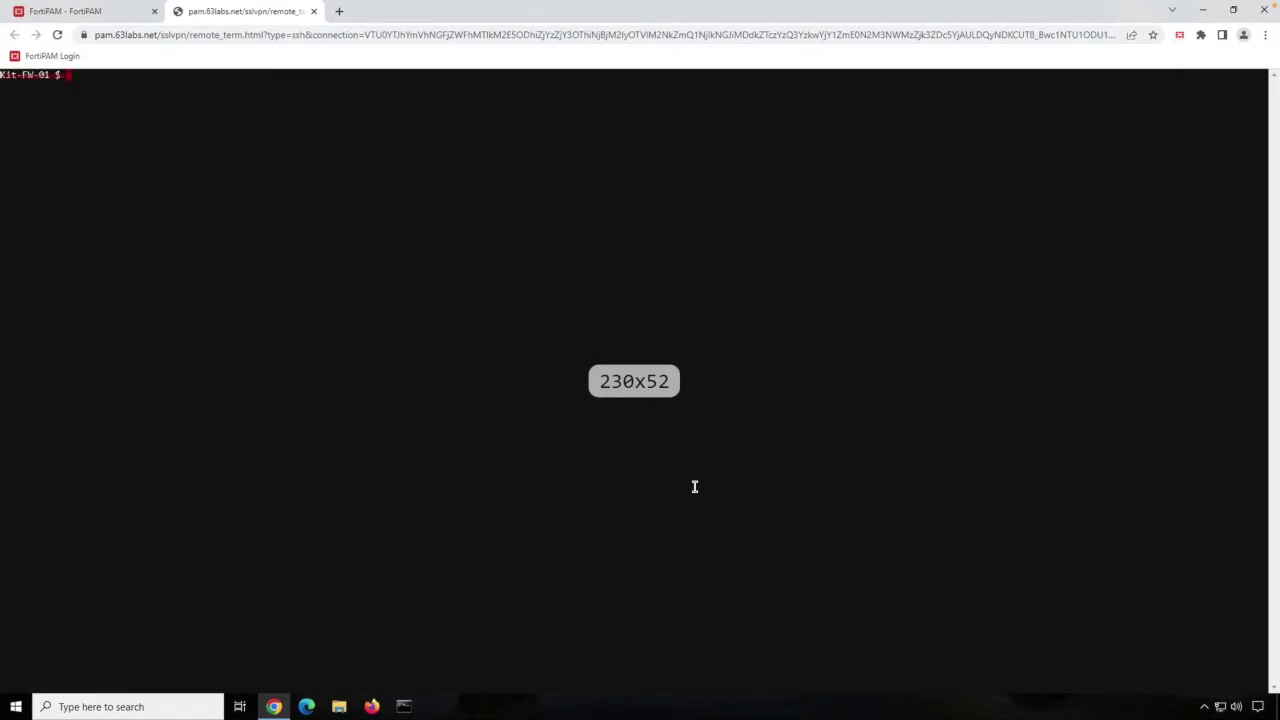
pyautogui.press('Return')
pyautogui.press('Return')
pyautogui.press('Return')
pyautogui.press('Return')
pyautogui.press('Return')
pyautogui.press('Return')
pyautogui.press('Return')
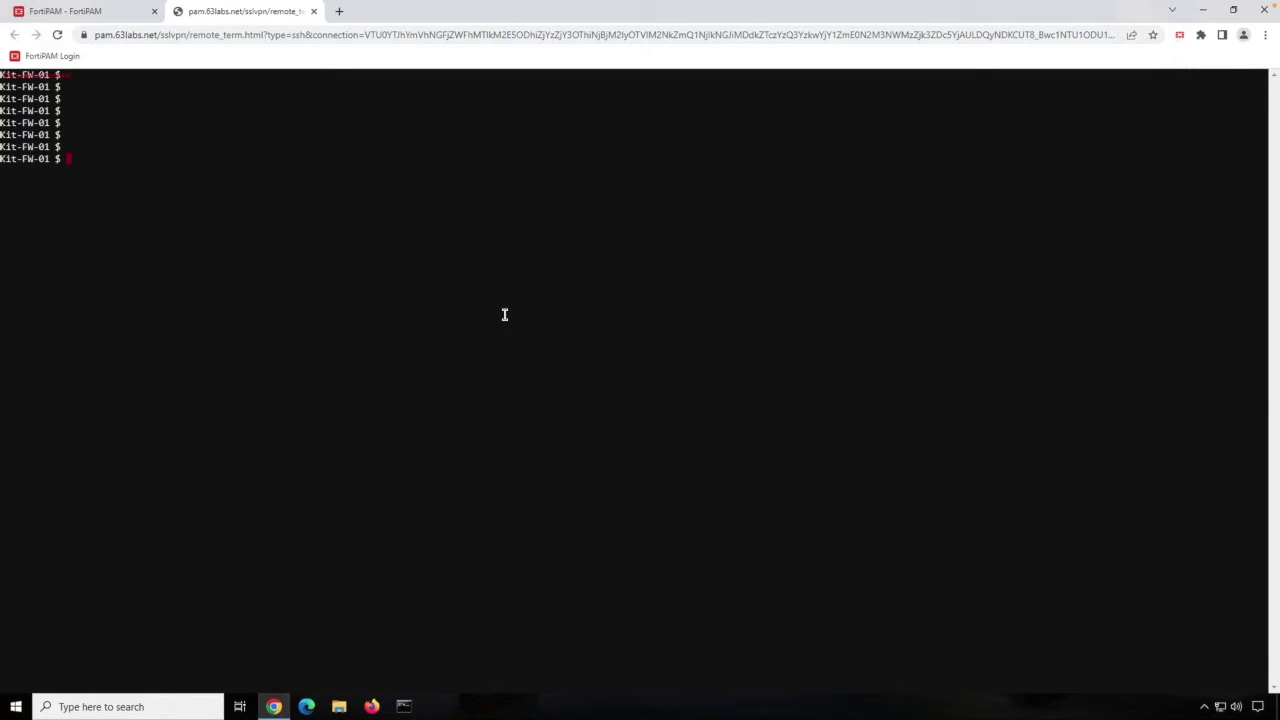
pyautogui.write("'kl';lk;lk")
pyautogui.press('BackSpace')
pyautogui.press('BackSpace')
pyautogui.press('BackSpace')
pyautogui.press('BackSpace')
pyautogui.press('BackSpace')
pyautogui.press('BackSpace')
pyautogui.press('BackSpace')
pyautogui.press('BackSpace')
pyautogui.press('BackSpace')
pyautogui.press('BackSpace')
pyautogui.click(314, 11)
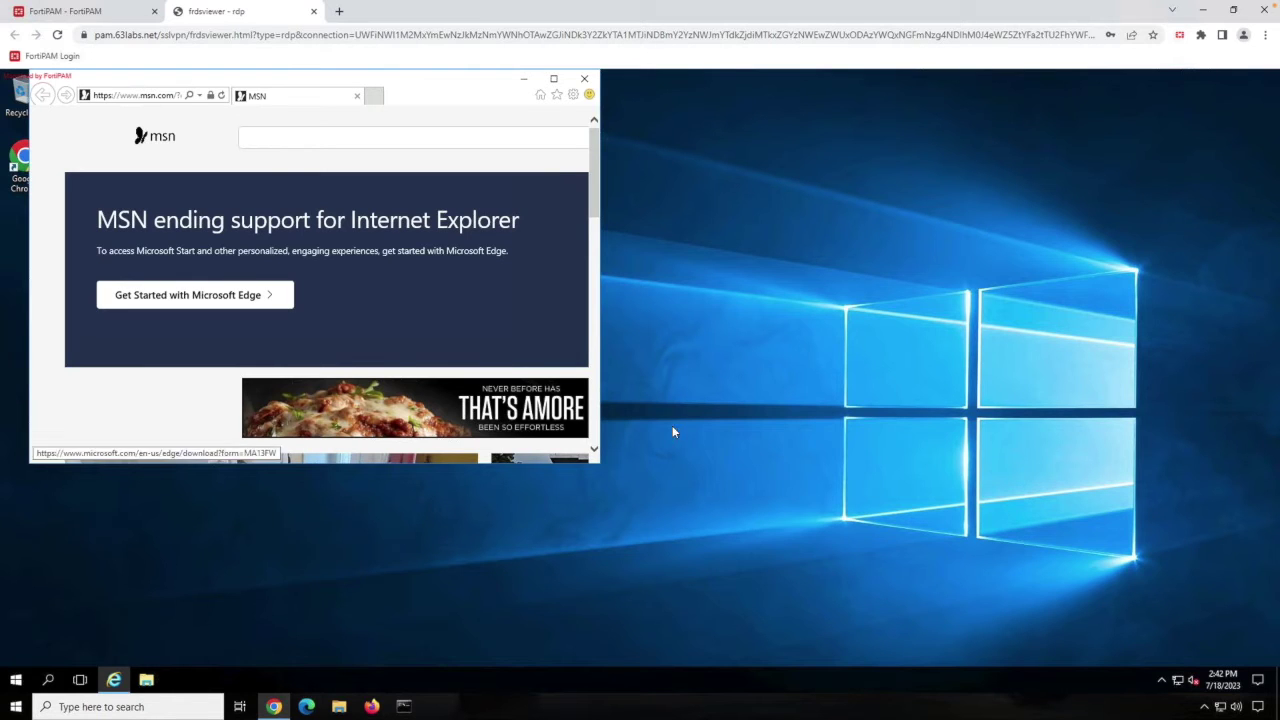
# Step: Close Internet Explorer on the remote desktop and end the Windows RDP session
pyautogui.click(584, 78)
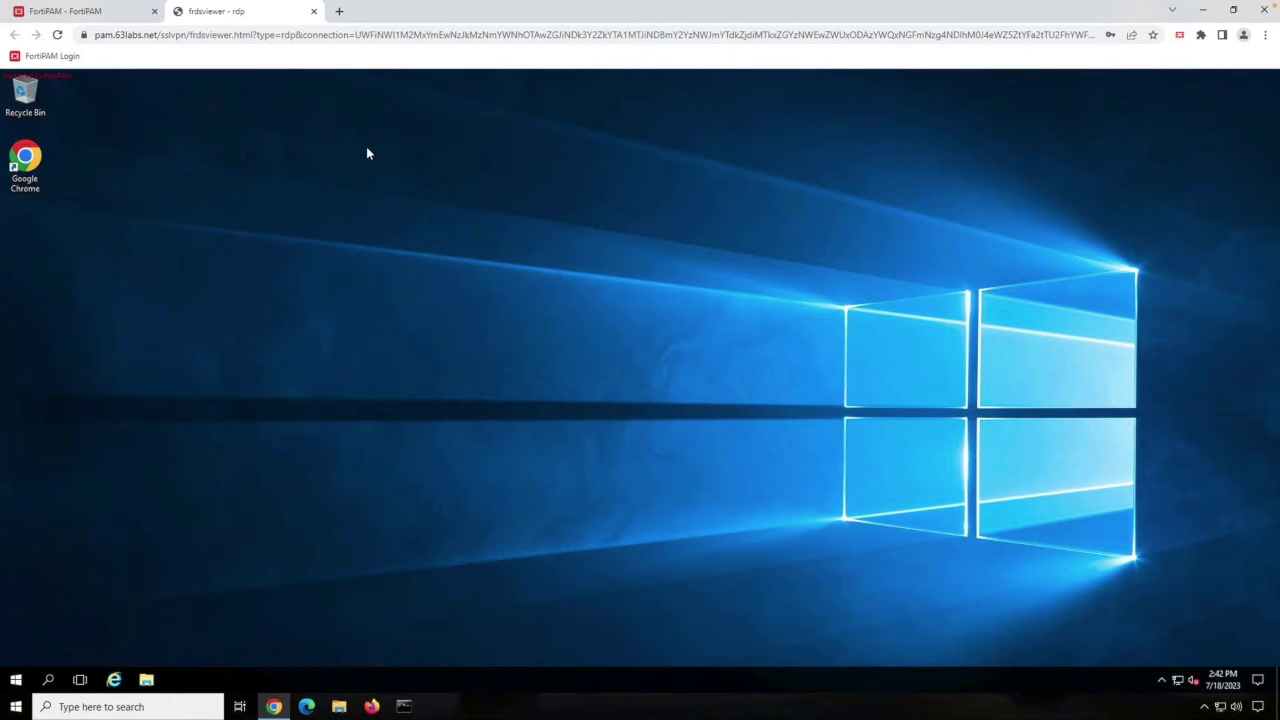
pyautogui.click(314, 11)
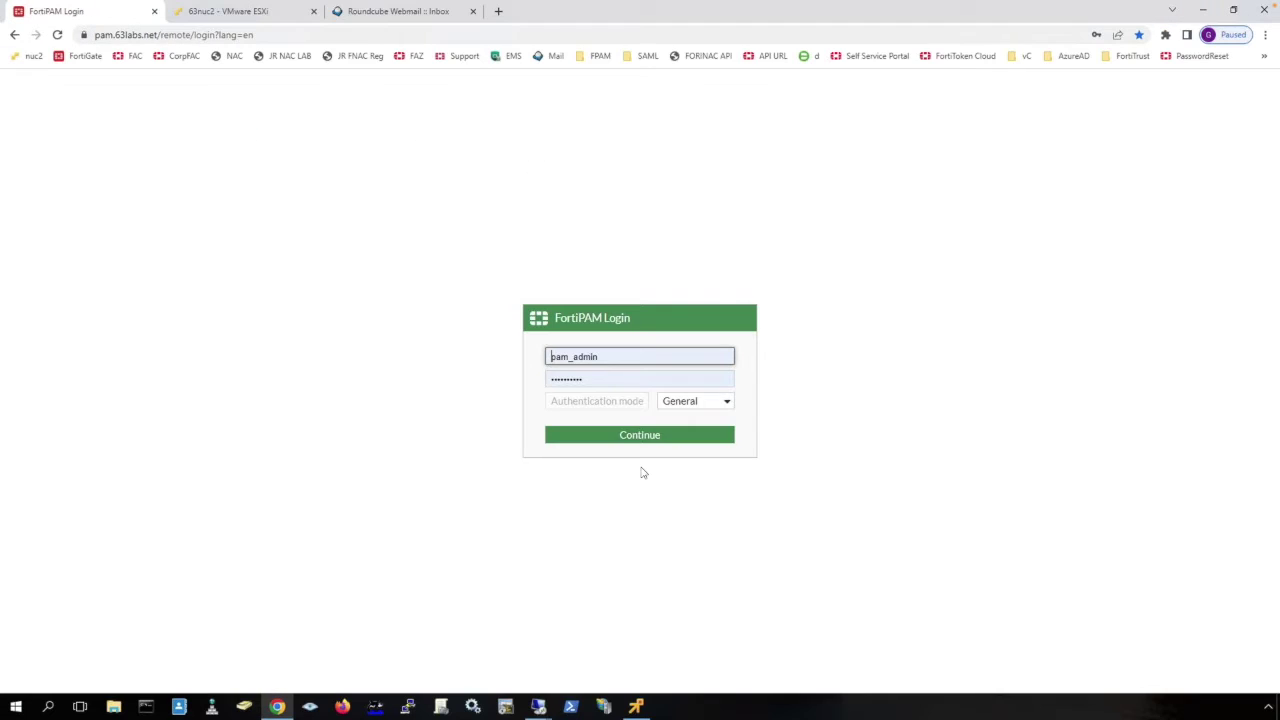
# Step: Sign in as administrator and go to Log & Report > Secret > Secret Video
pyautogui.click(640, 446)
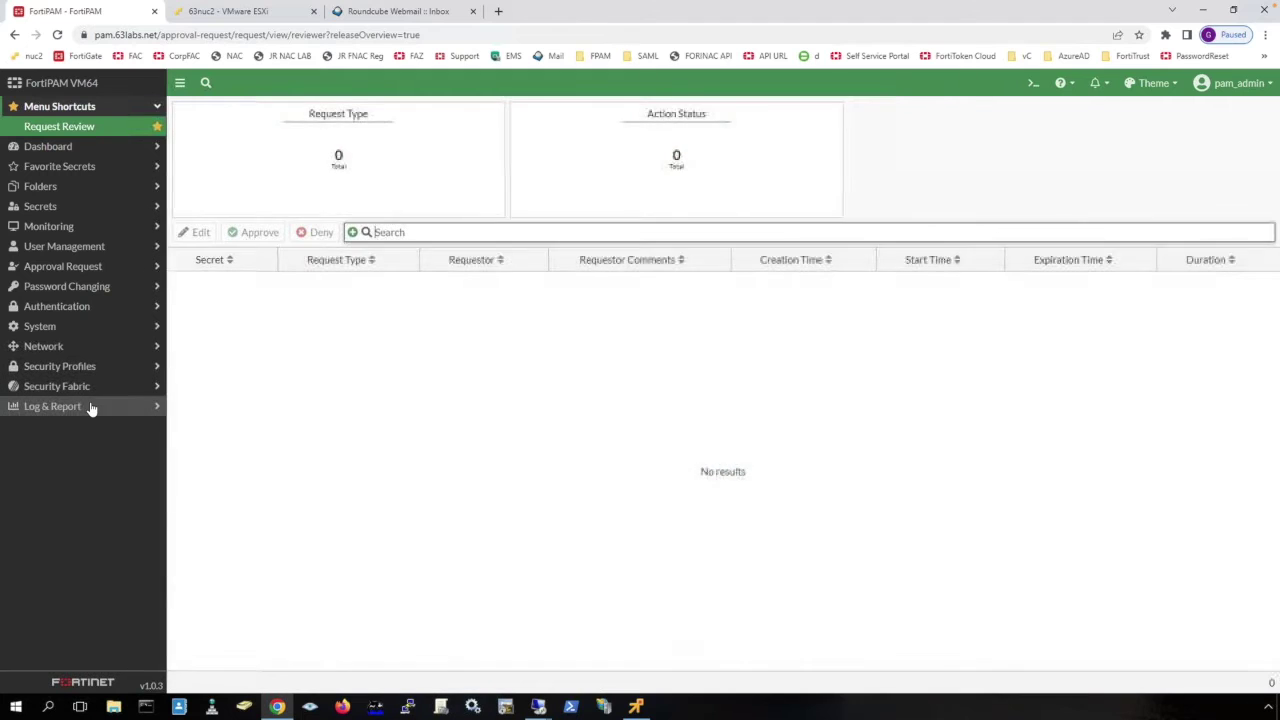
pyautogui.click(89, 406)
pyautogui.click(84, 428)
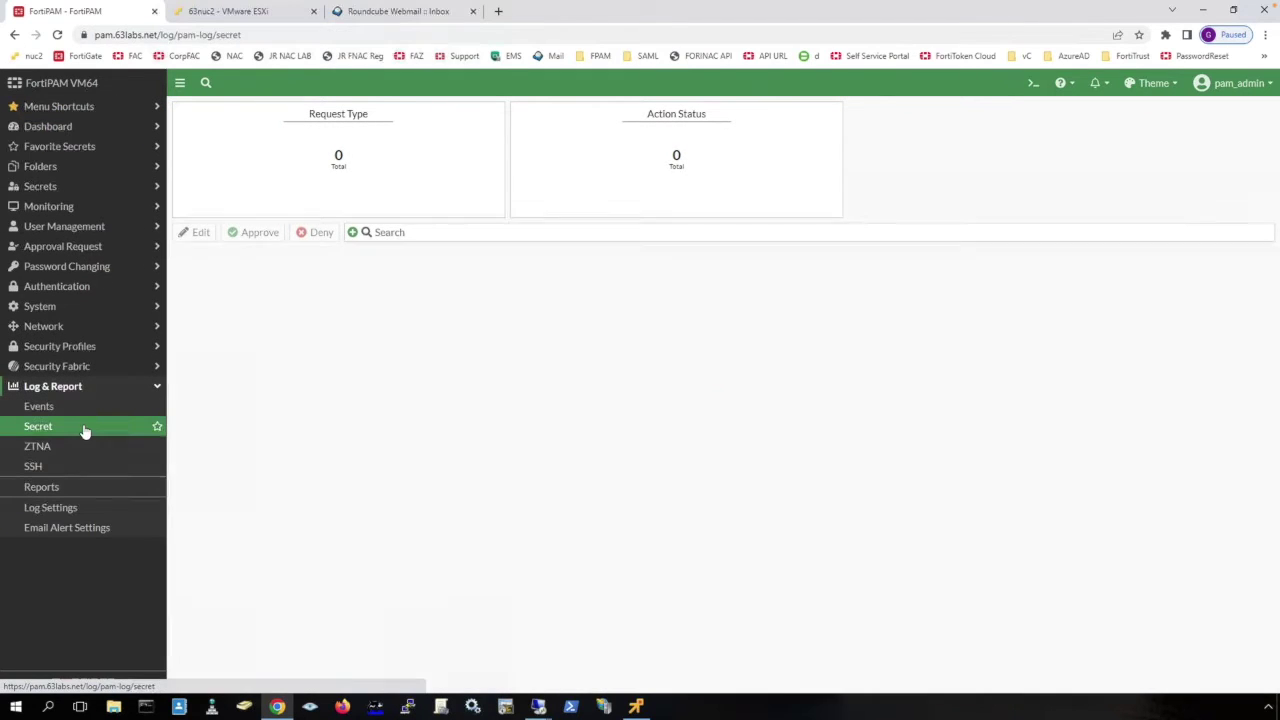
pyautogui.click(584, 190)
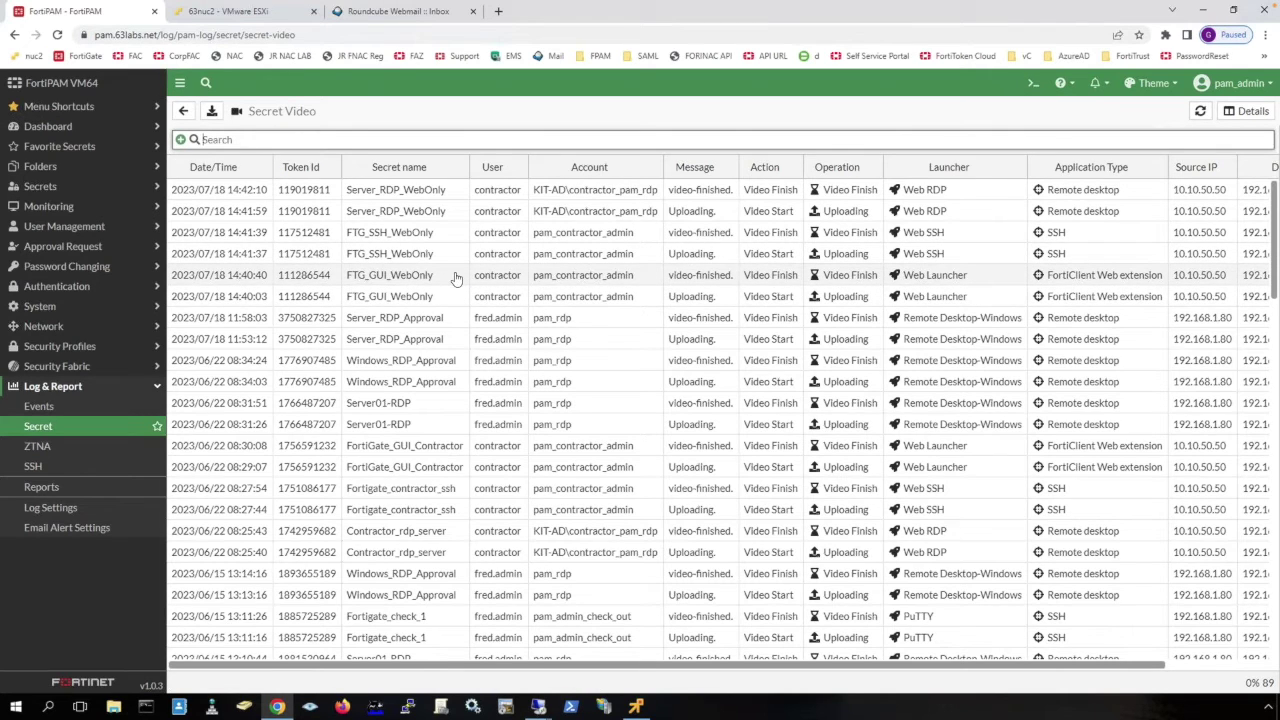
# Step: Play the FTG_GUI_WebOnly session recording, seeking to 0:18, 0:38 and near the end
pyautogui.doubleClick(455, 278)
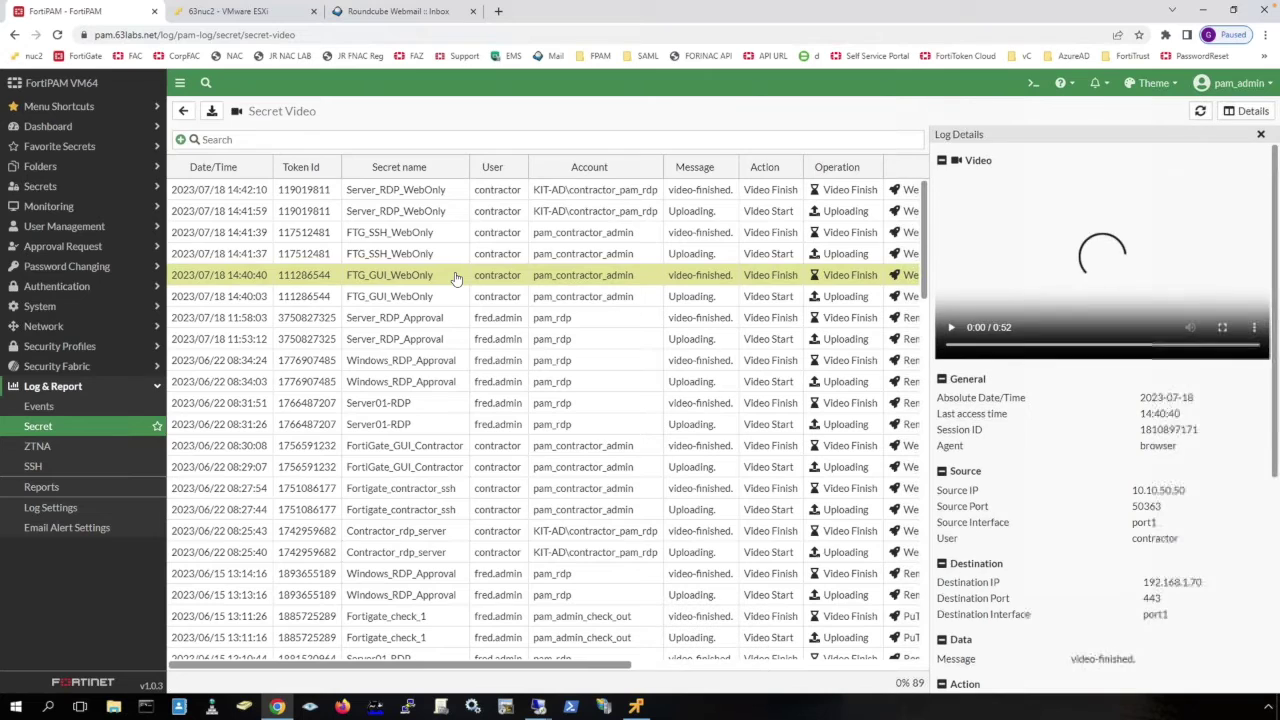
pyautogui.click(952, 328)
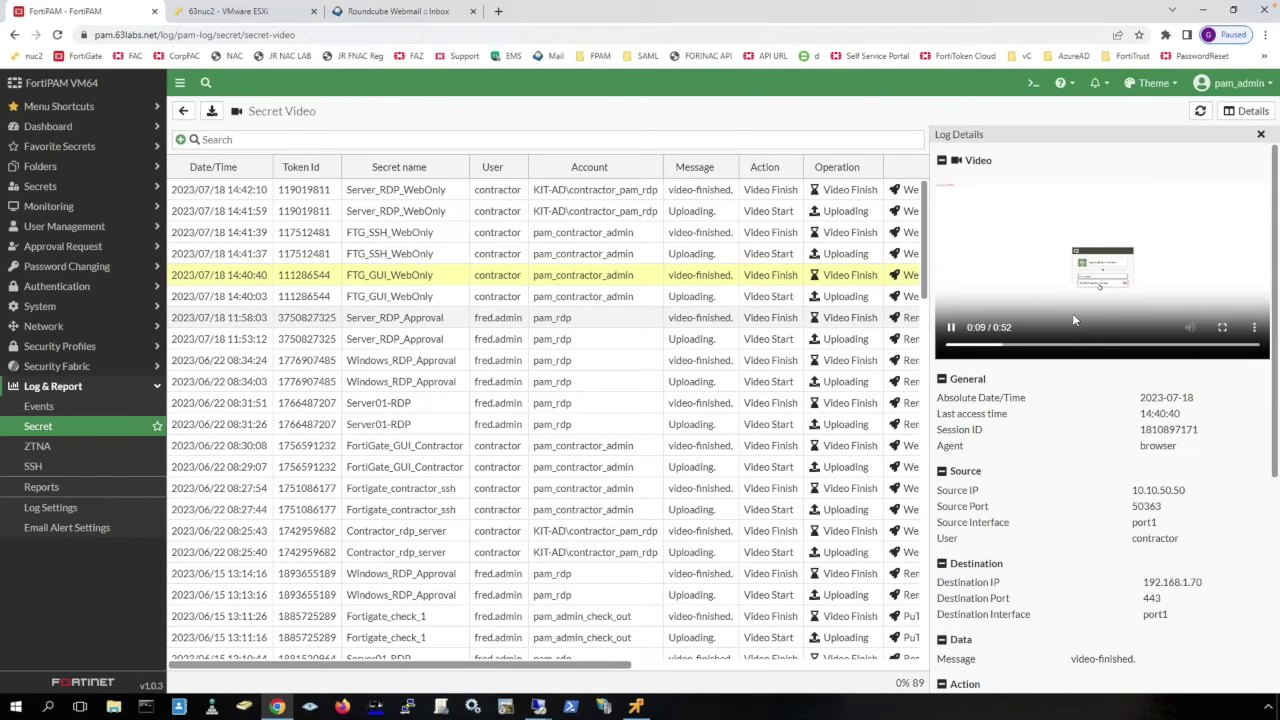
pyautogui.click(1055, 346)
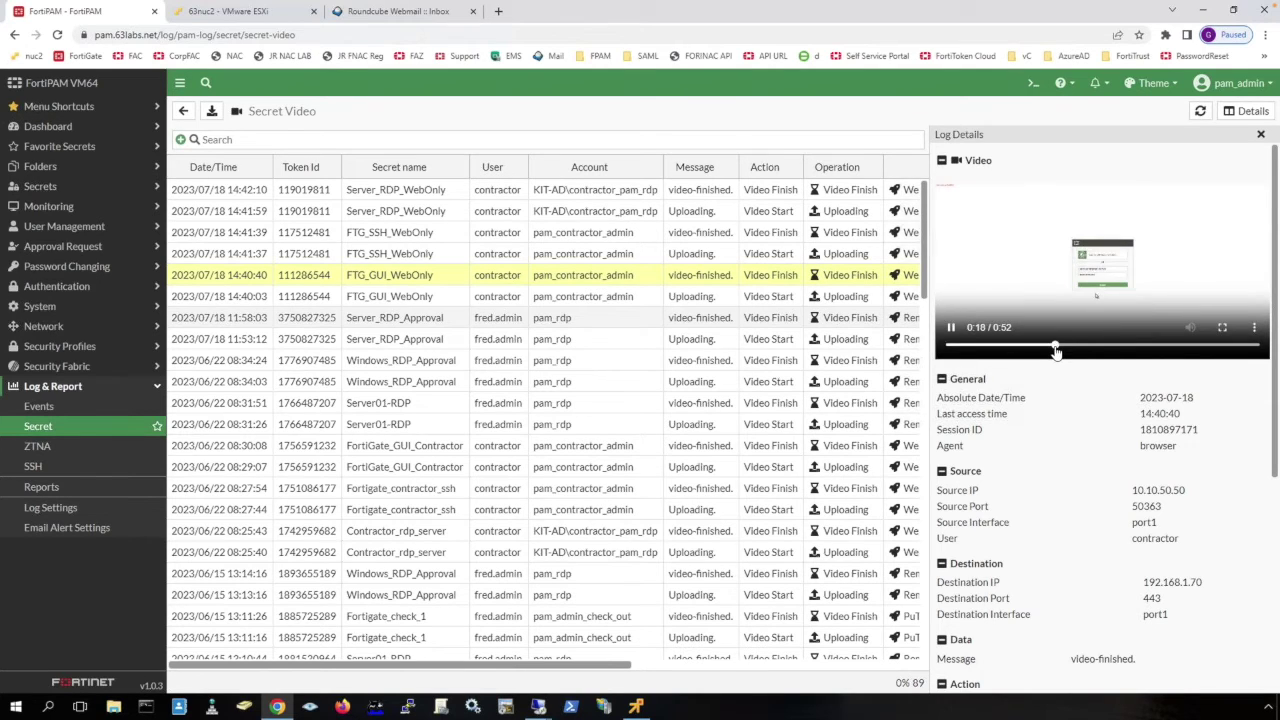
pyautogui.click(1117, 348)
pyautogui.click(1172, 346)
pyautogui.click(1228, 347)
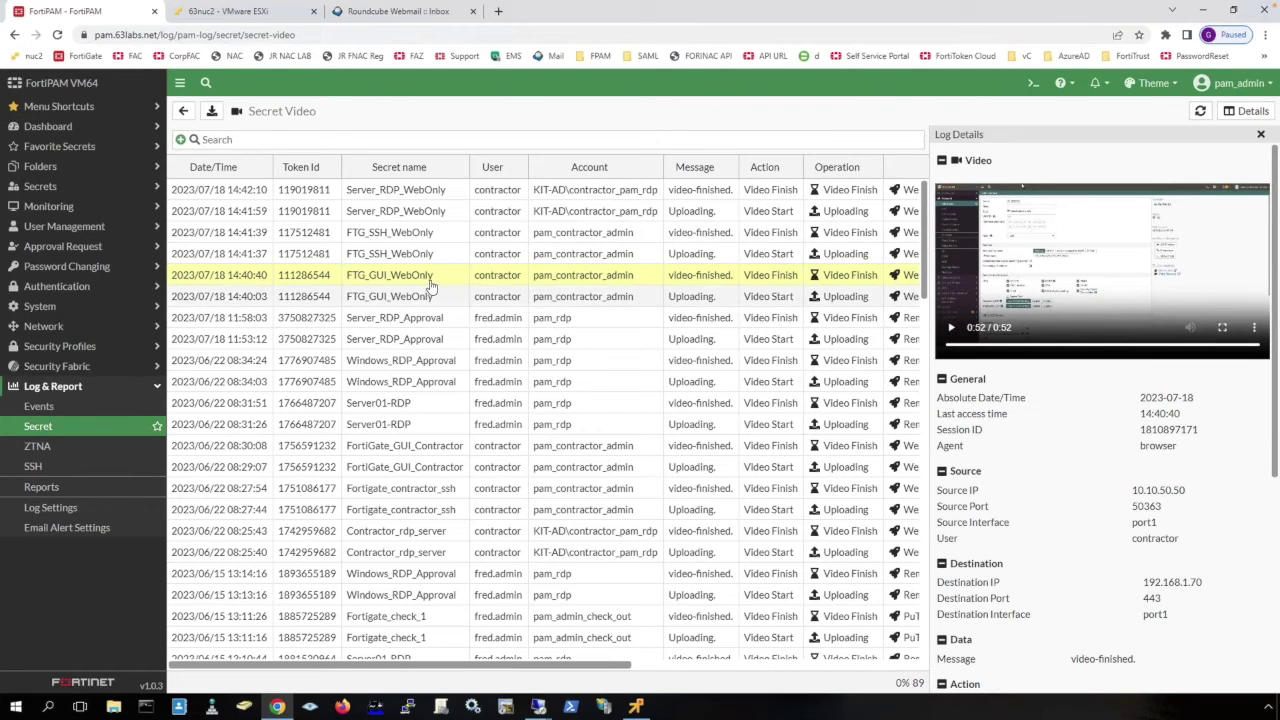
# Step: Play the FTG_SSH_WebOnly recording, then the Server_RDP_WebOnly recording in full screen
pyautogui.click(437, 238)
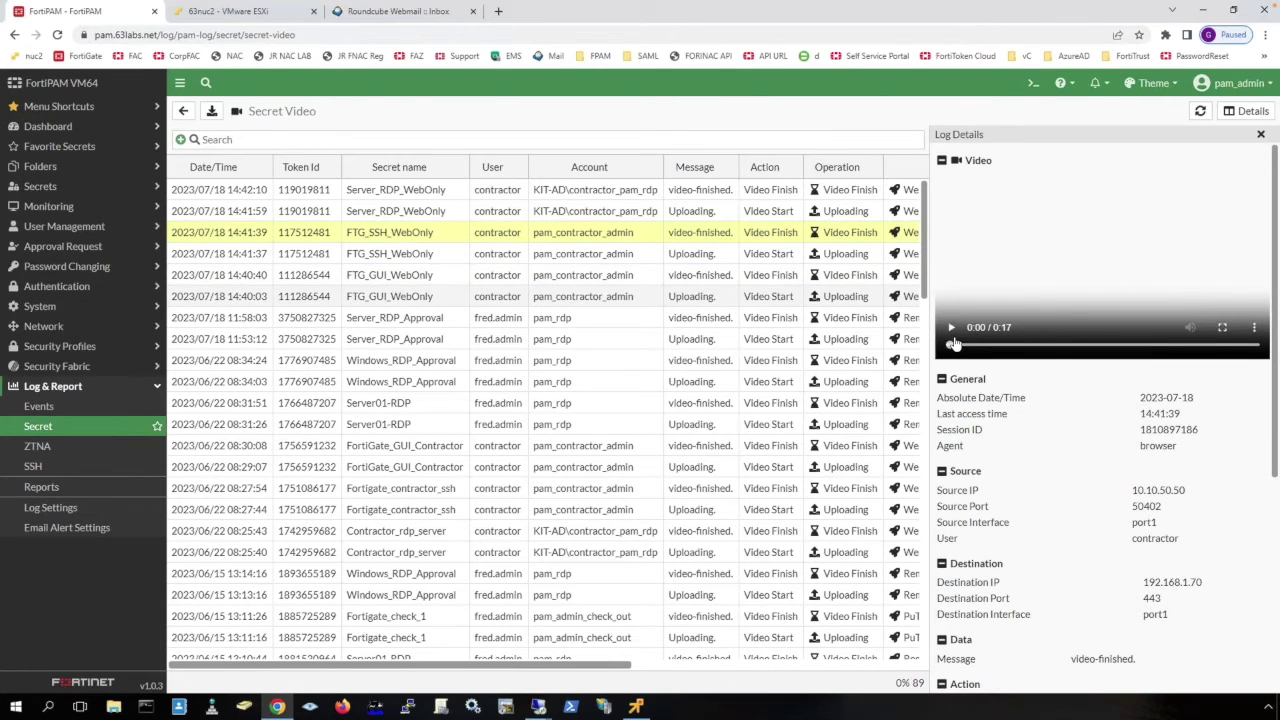
pyautogui.click(1104, 280)
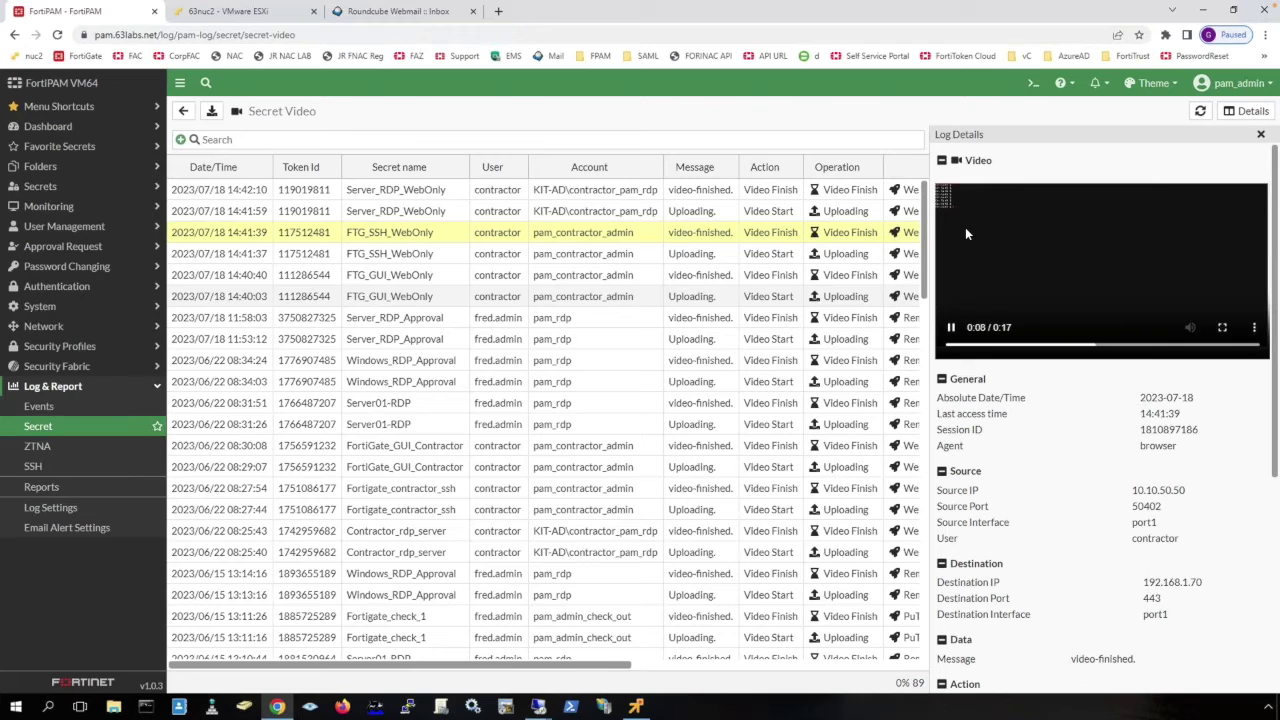
pyautogui.click(425, 193)
pyautogui.click(952, 331)
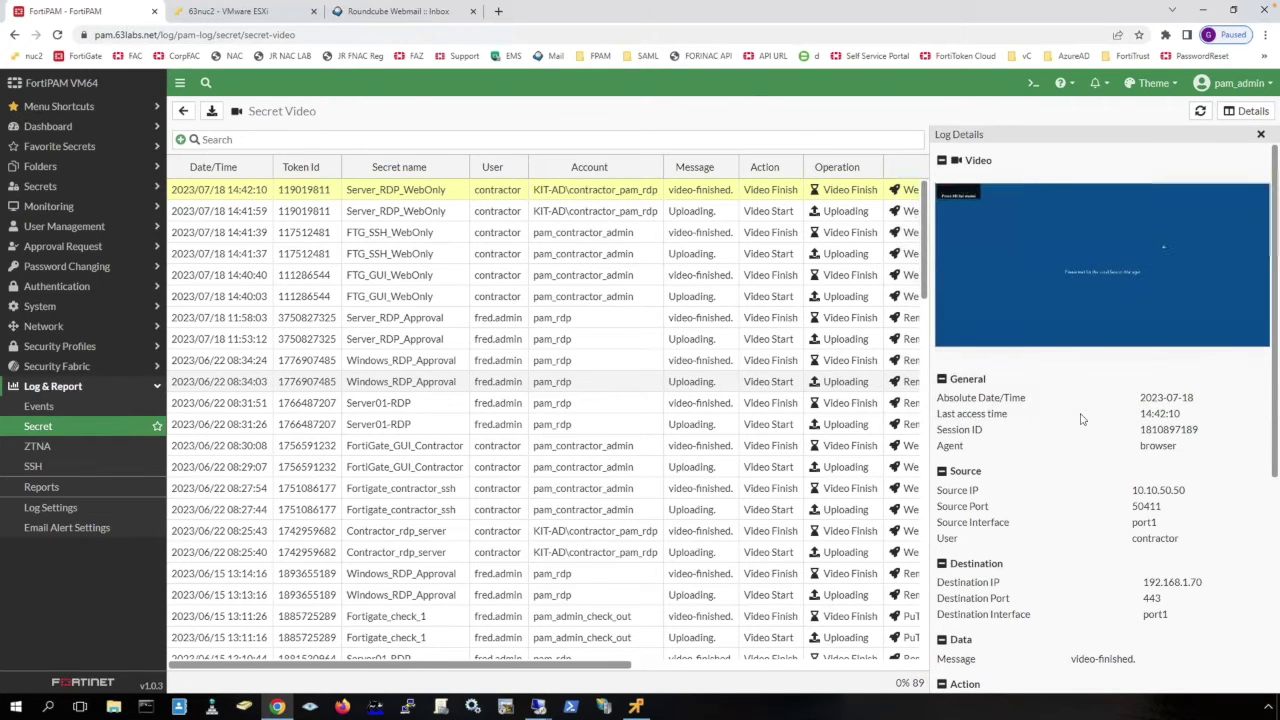
pyautogui.click(1228, 331)
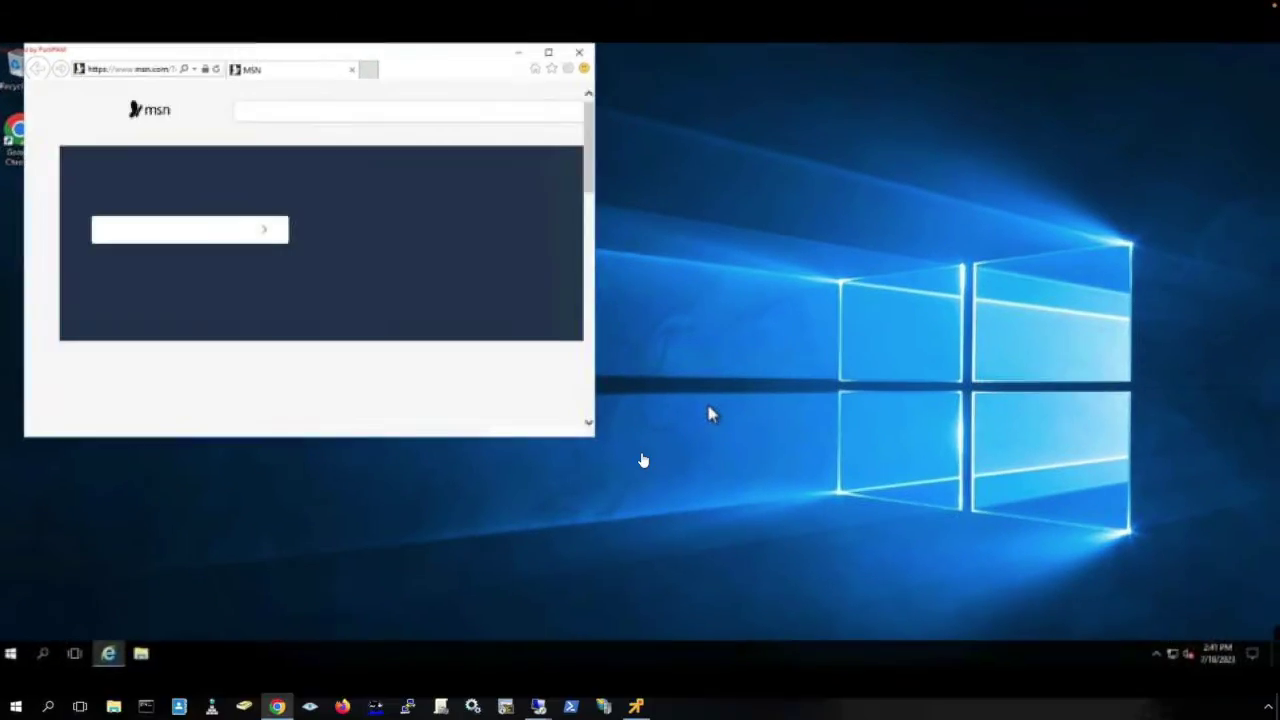
# Step: Exit full screen and let the Server_RDP_WebOnly recording play to the end in Log Details
pyautogui.press('Escape')
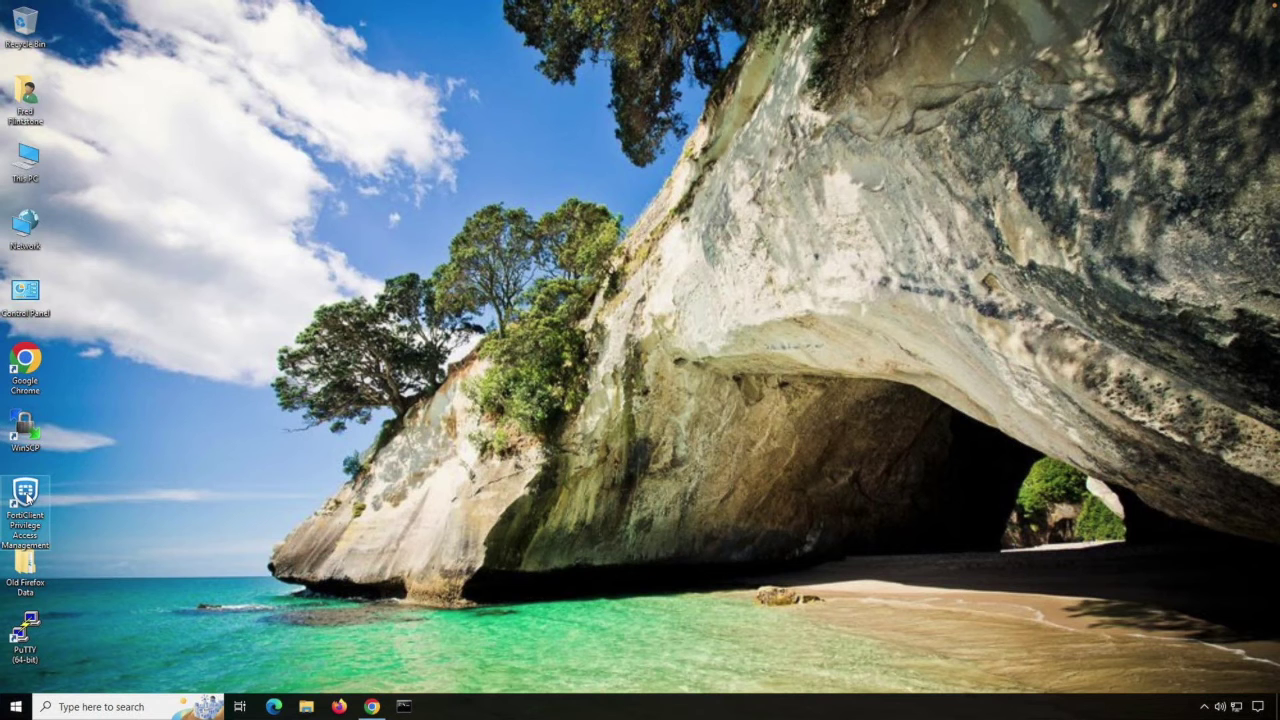
# Step: Open the FortiClient agent, review its Settings and version information, then minimize it
pyautogui.doubleClick(28, 492)
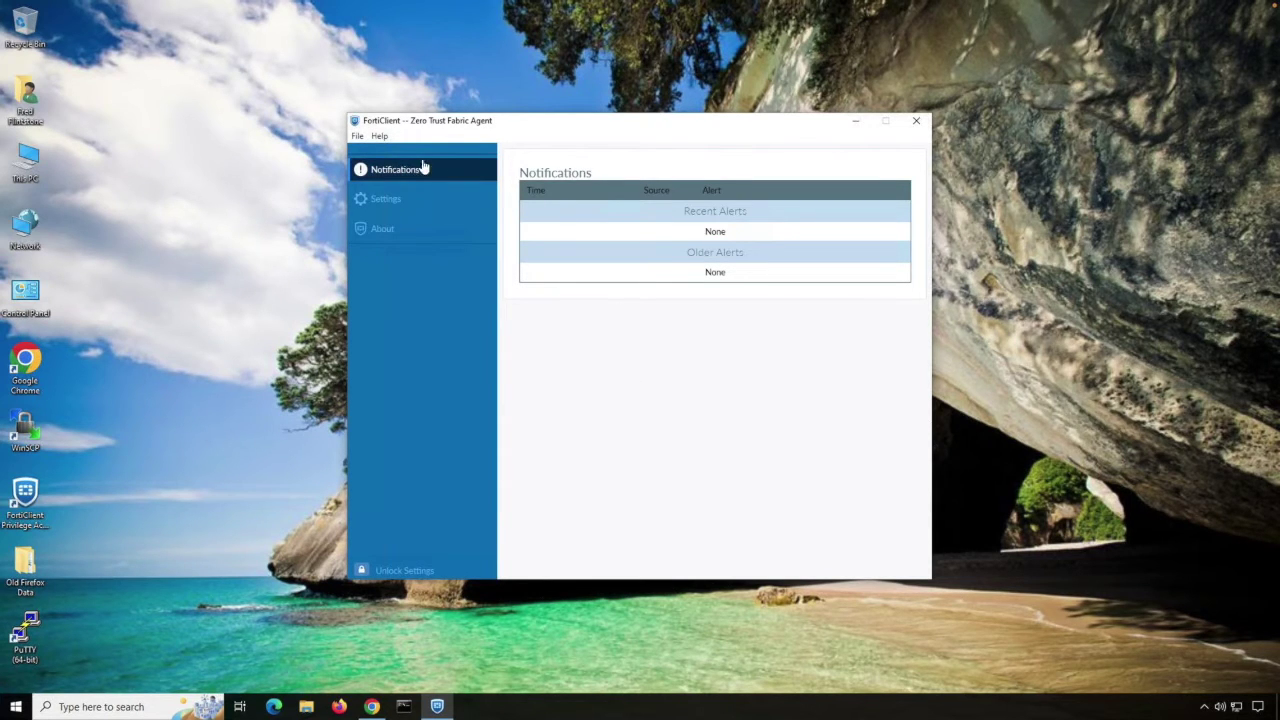
pyautogui.click(418, 207)
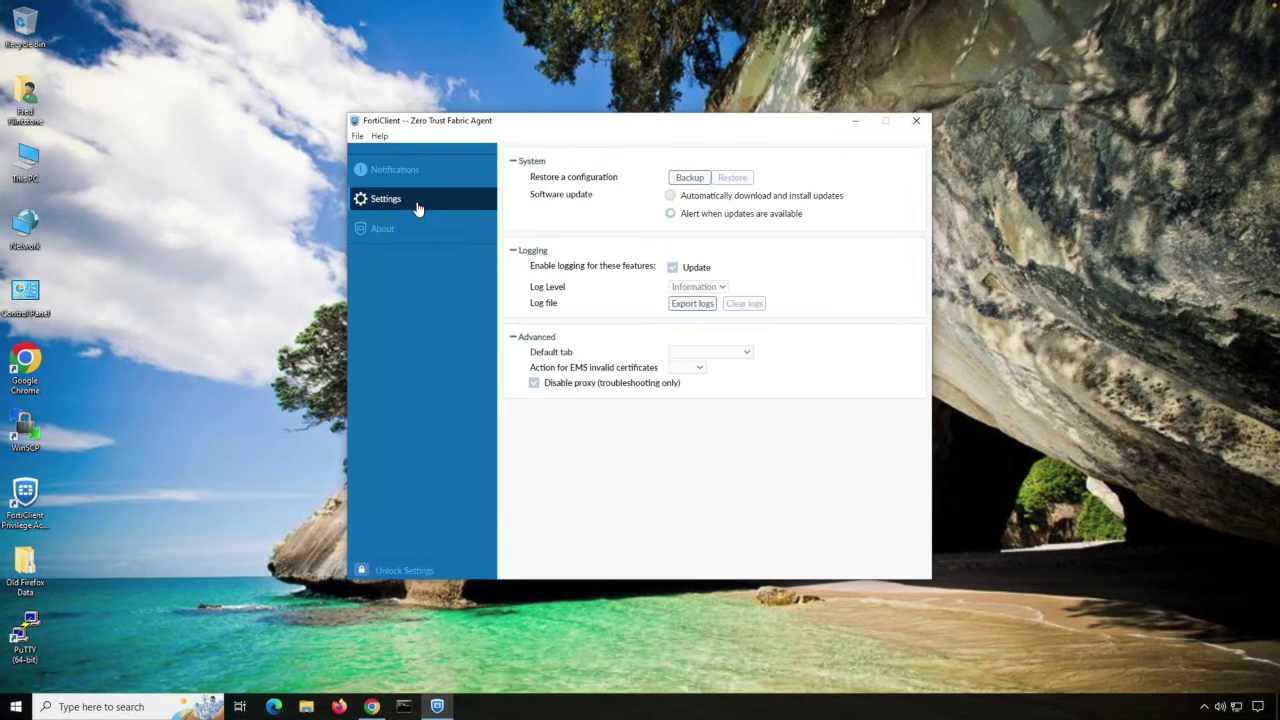
pyautogui.click(432, 233)
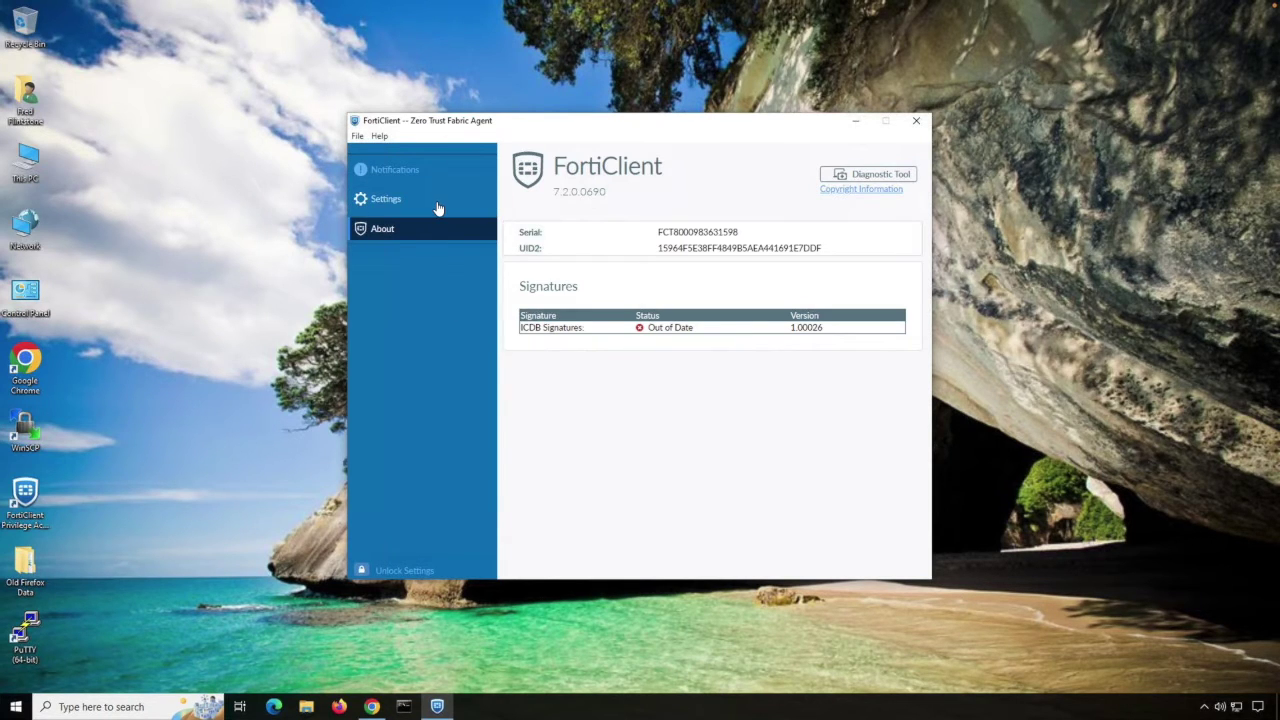
pyautogui.click(437, 208)
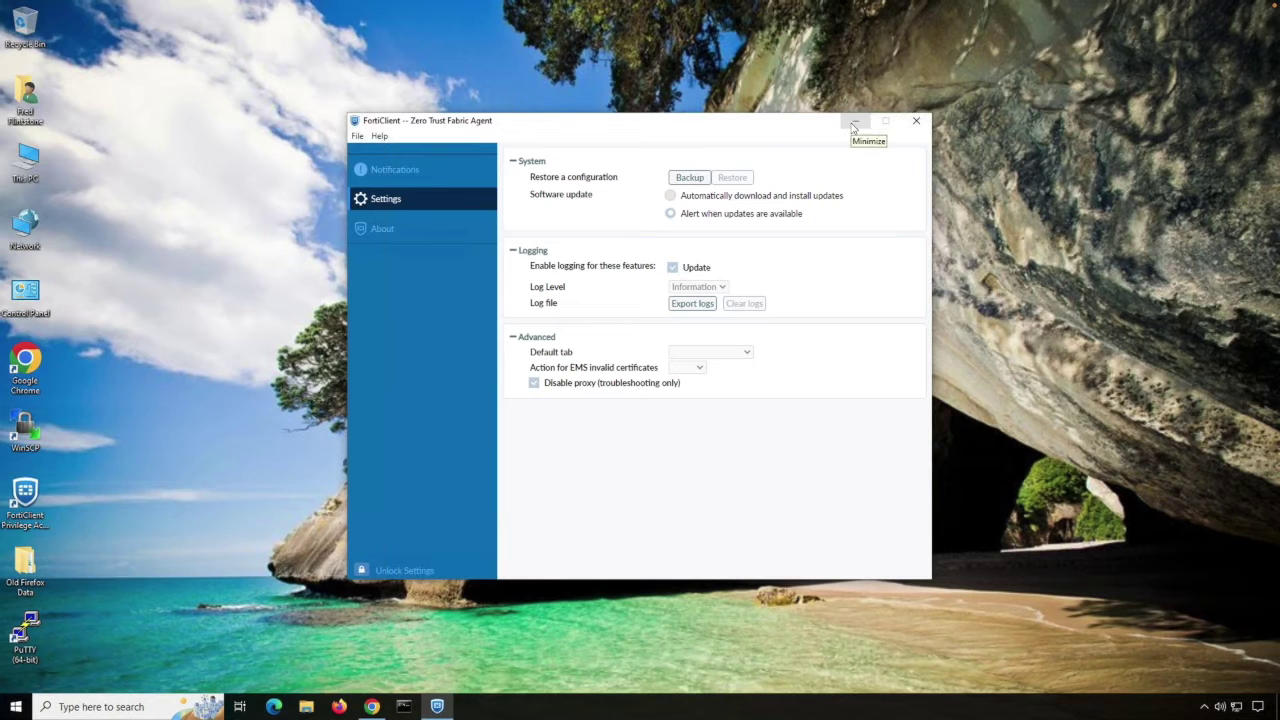
pyautogui.click(1204, 706)
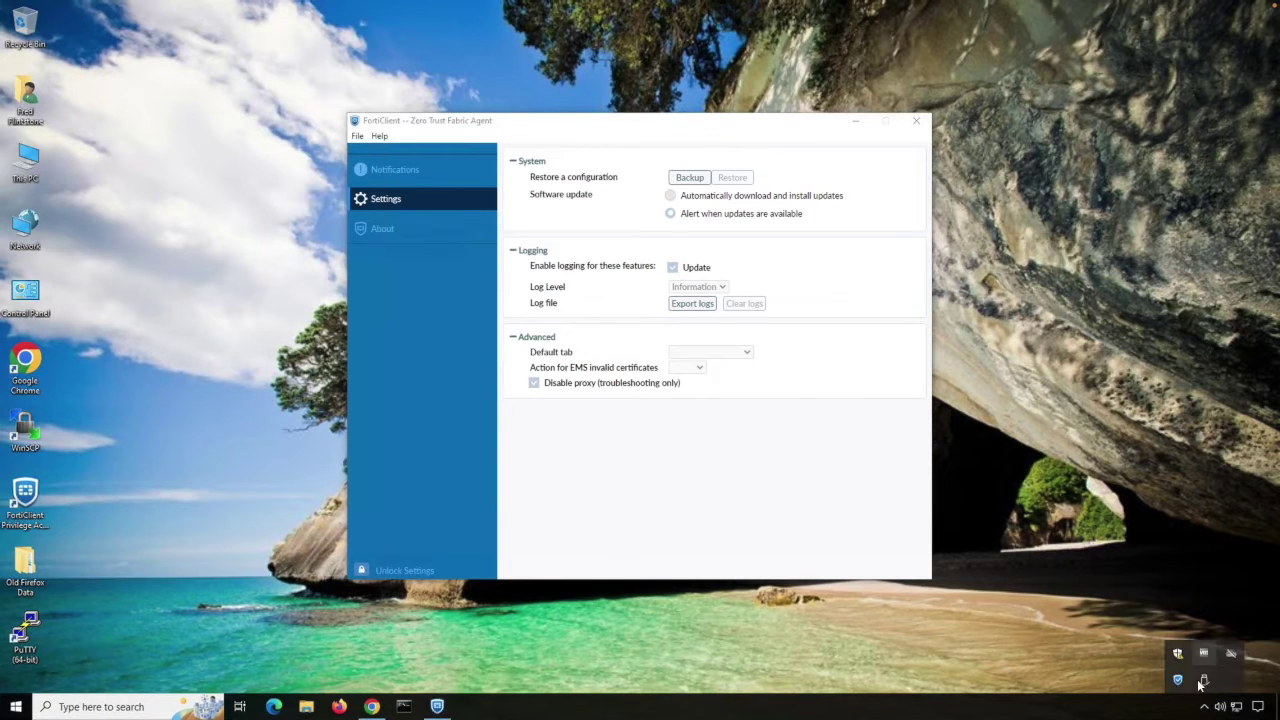
pyautogui.click(857, 125)
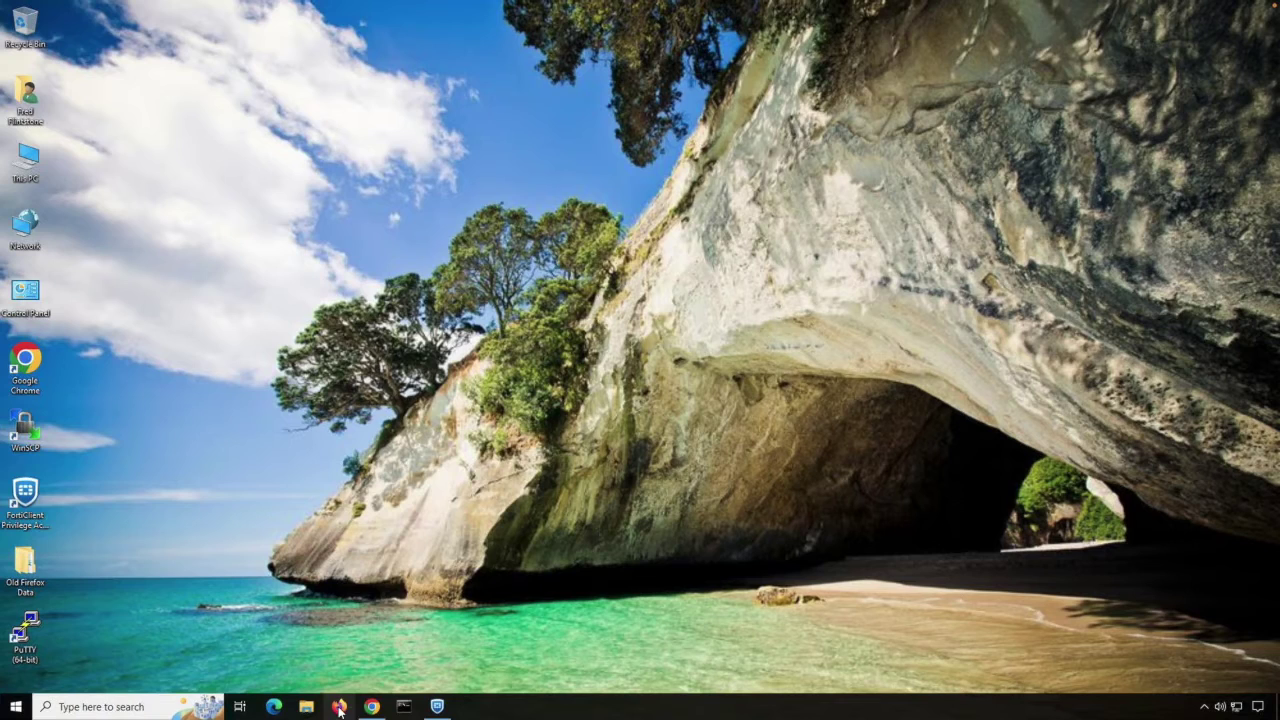
# Step: Sign in to FortiPAM as the requesting user with the saved login from the username dropdown
pyautogui.click(369, 707)
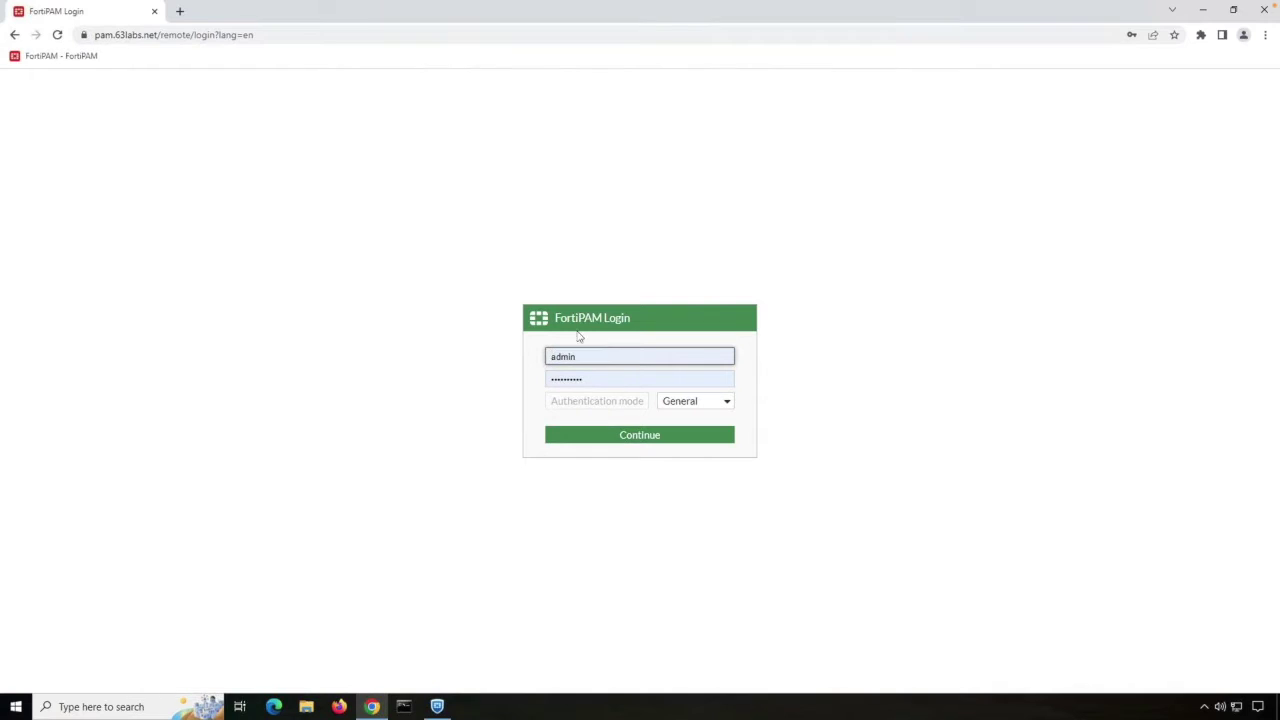
pyautogui.click(611, 357)
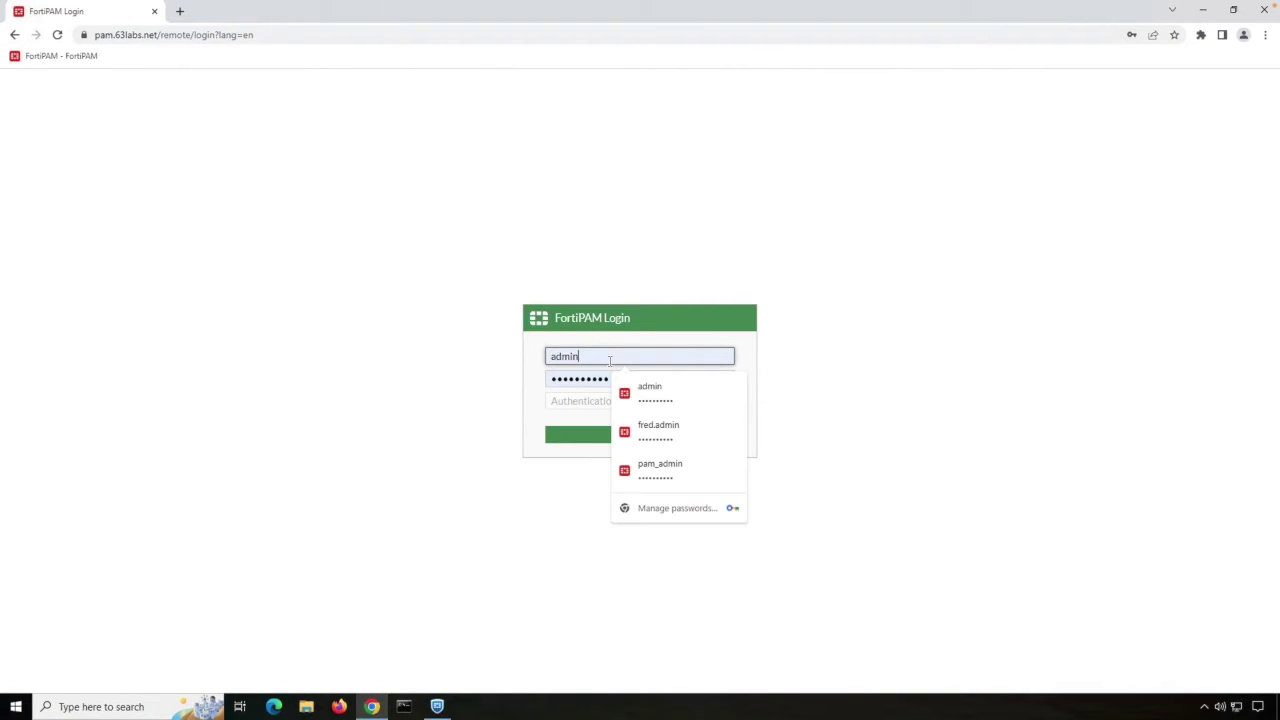
pyautogui.click(688, 433)
pyautogui.click(688, 433)
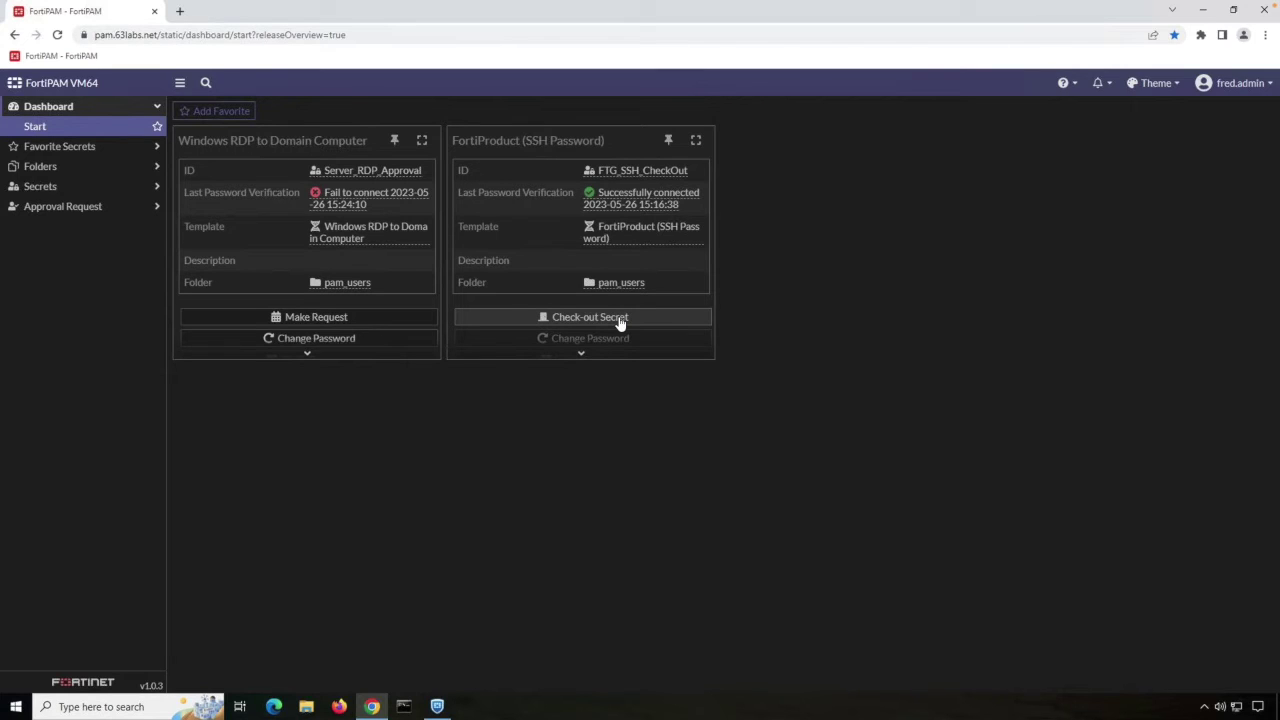
# Step: Submit a 30-minute request for Server_RDP_Approval commenting 'I need access to this server based on ticket 1234'
pyautogui.click(377, 318)
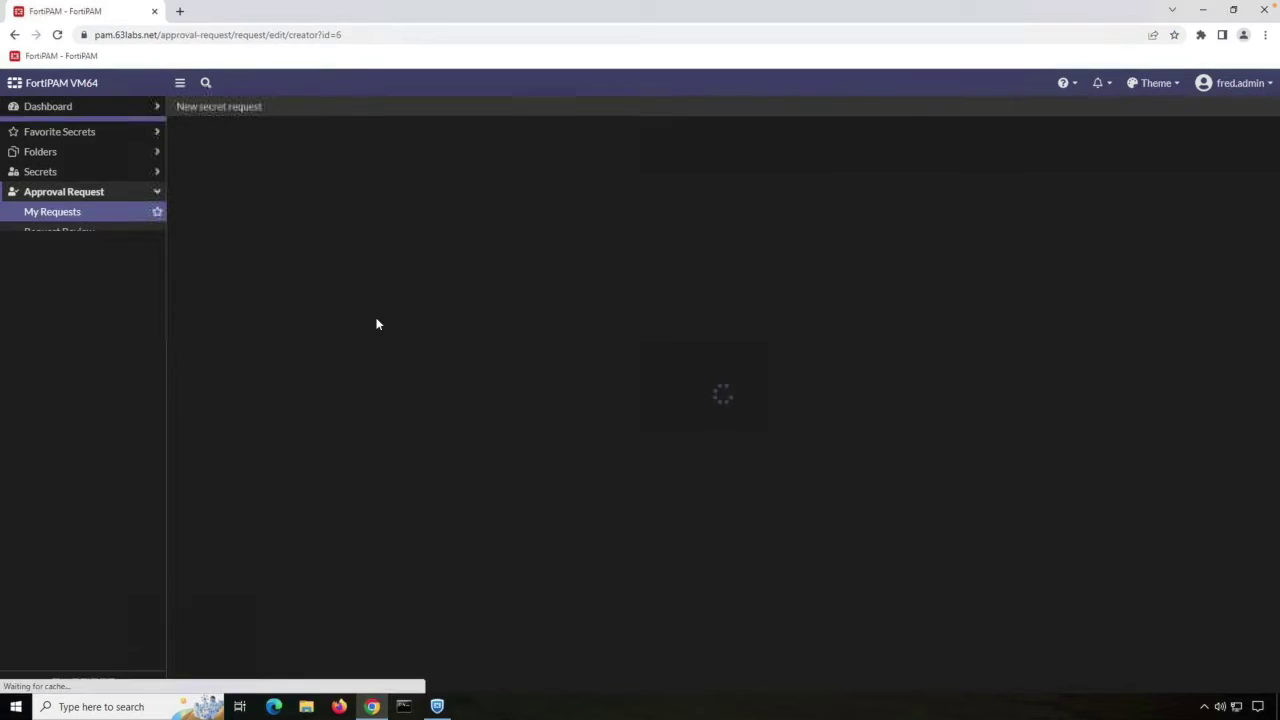
pyautogui.click(440, 204)
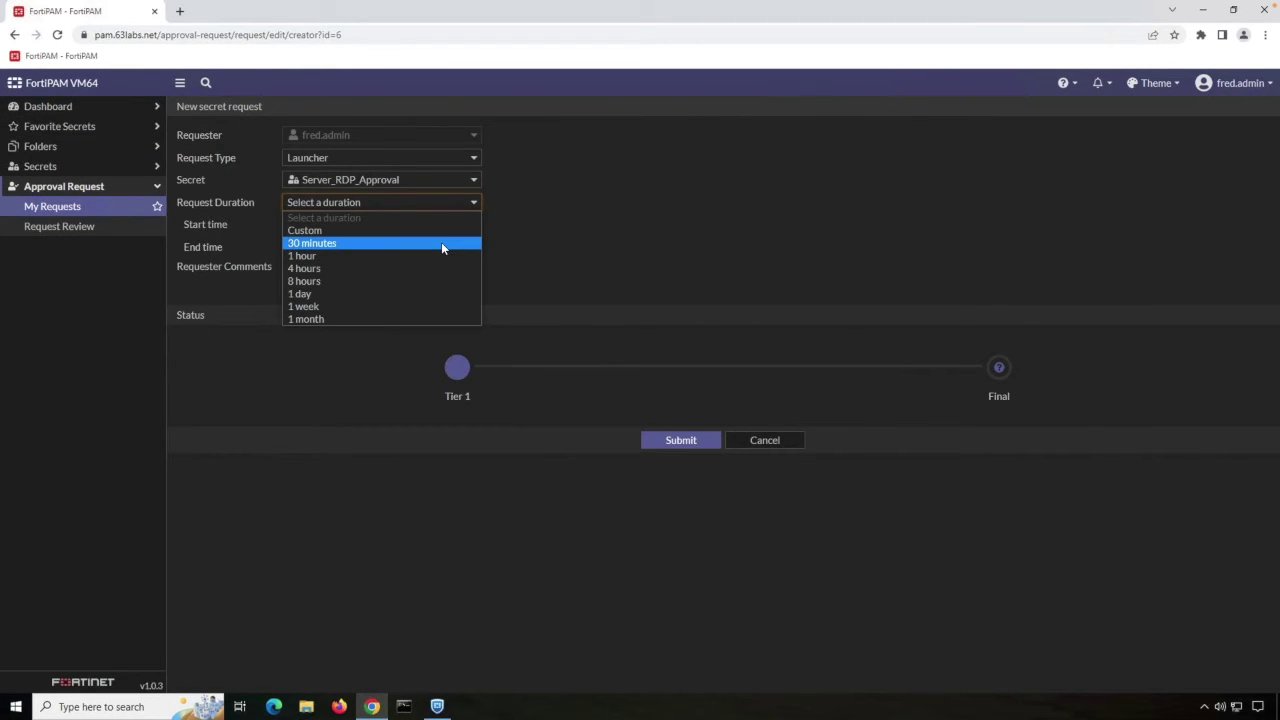
pyautogui.click(441, 243)
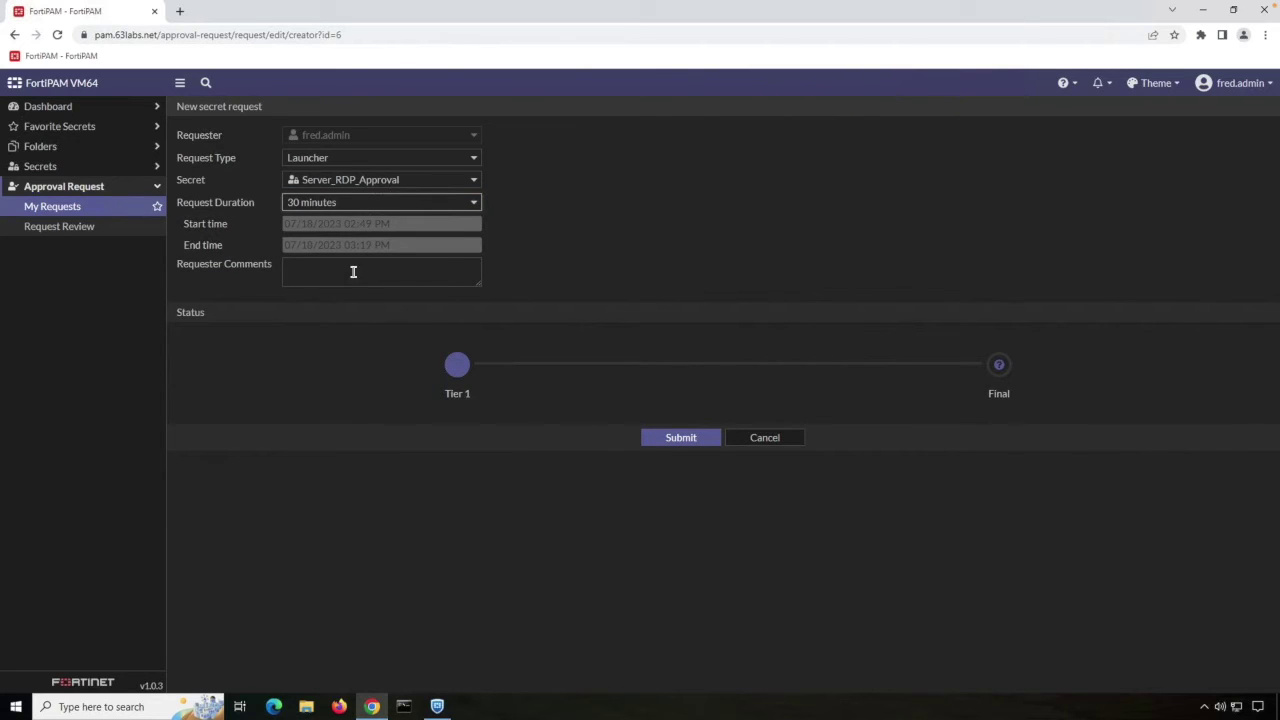
pyautogui.click(336, 269)
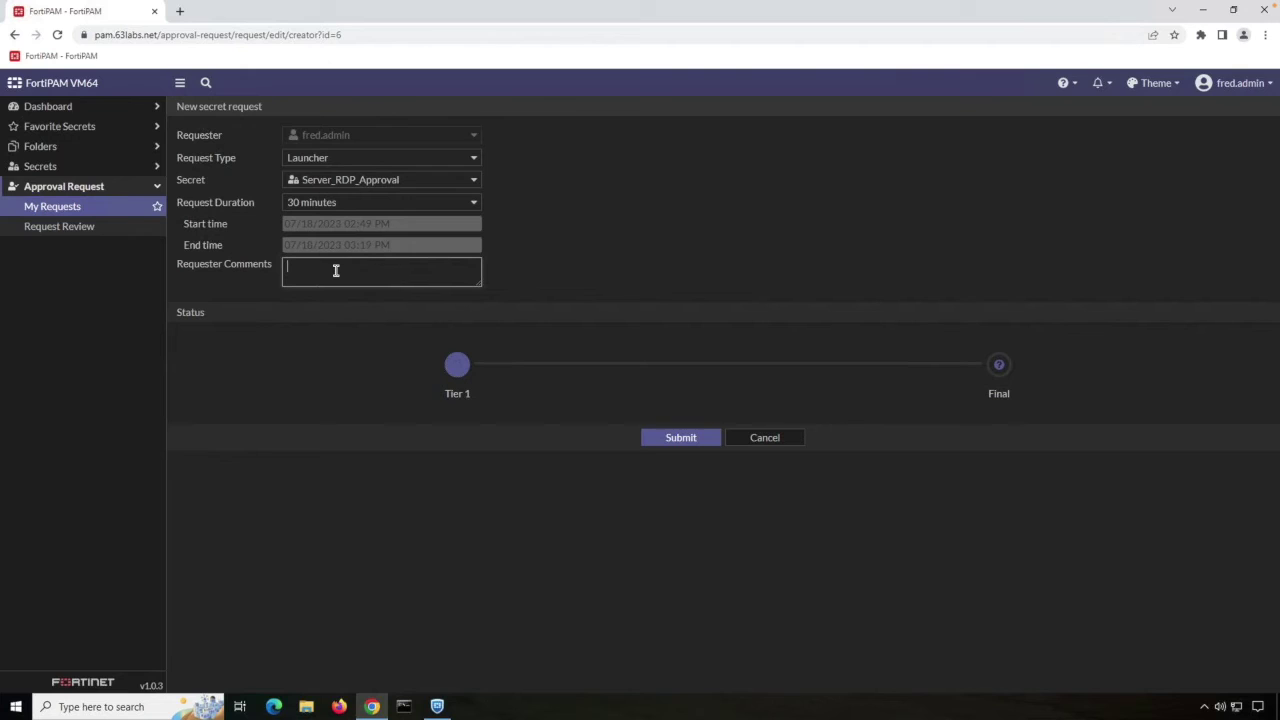
pyautogui.write('I need access to this server bases')
pyautogui.press('BackSpace')
pyautogui.write('d on ticket')
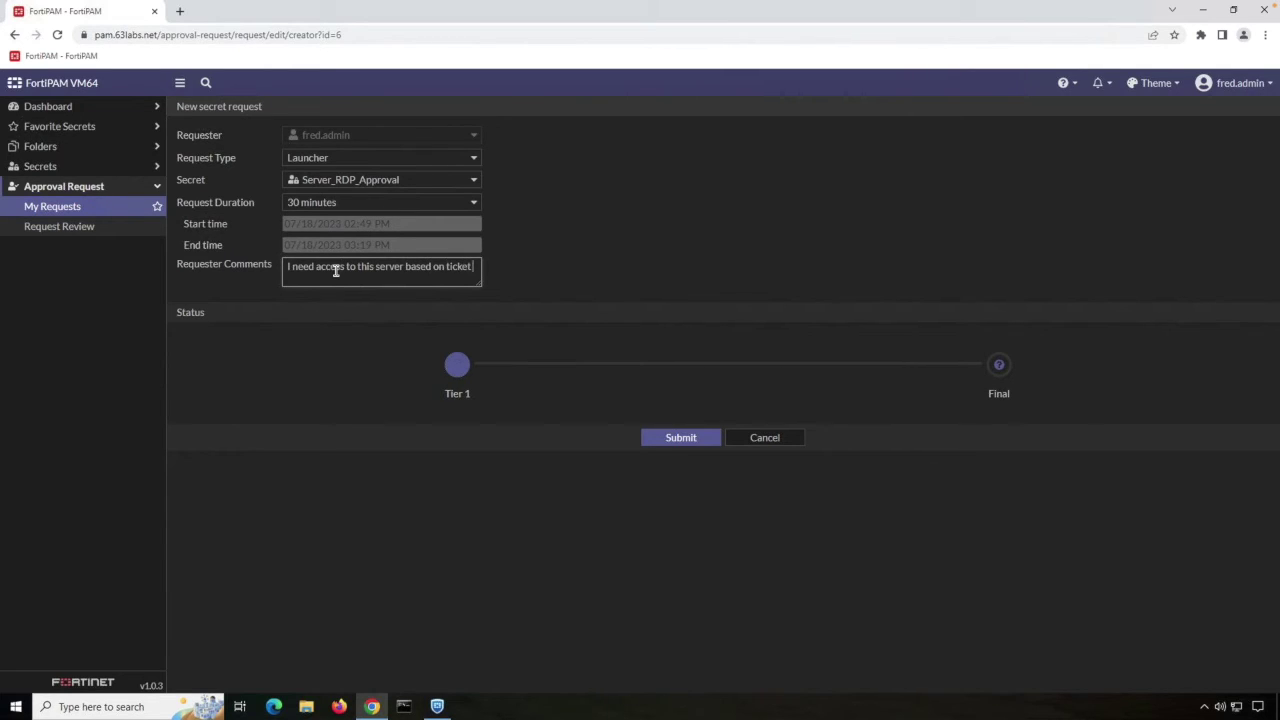
pyautogui.write(' 1234, as we talked about...')
pyautogui.click(672, 445)
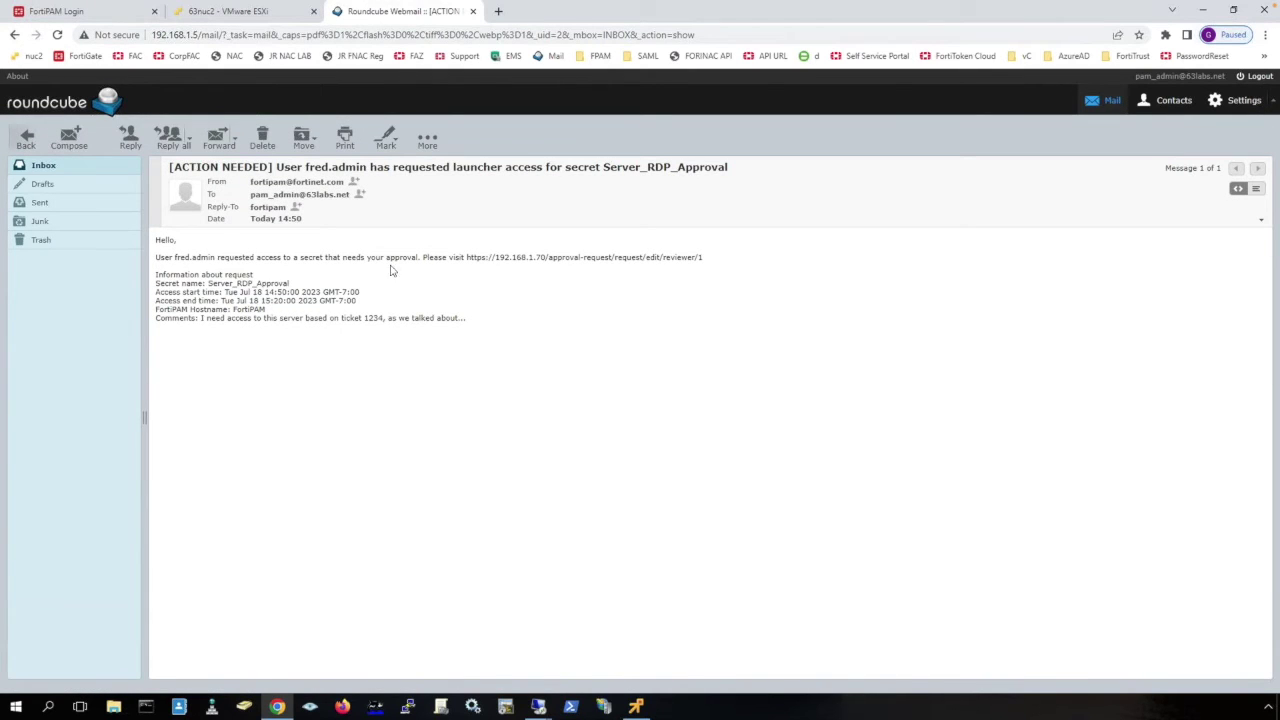
# Step: Return to the FortiPAM login tab and sign in as the approver
pyautogui.click(120, 14)
pyautogui.click(630, 443)
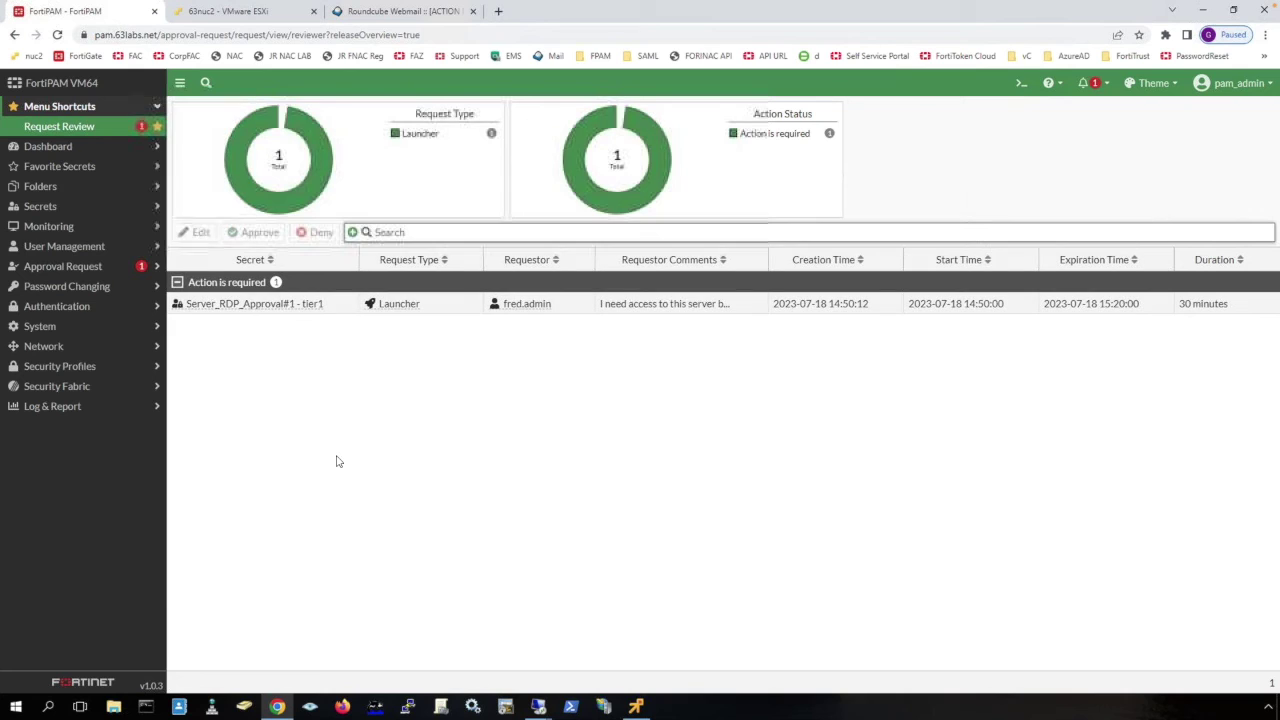
# Step: Open the Server_RDP_Approval#1 request, approve it with the comment 'Thanks!', and save
pyautogui.click(462, 308)
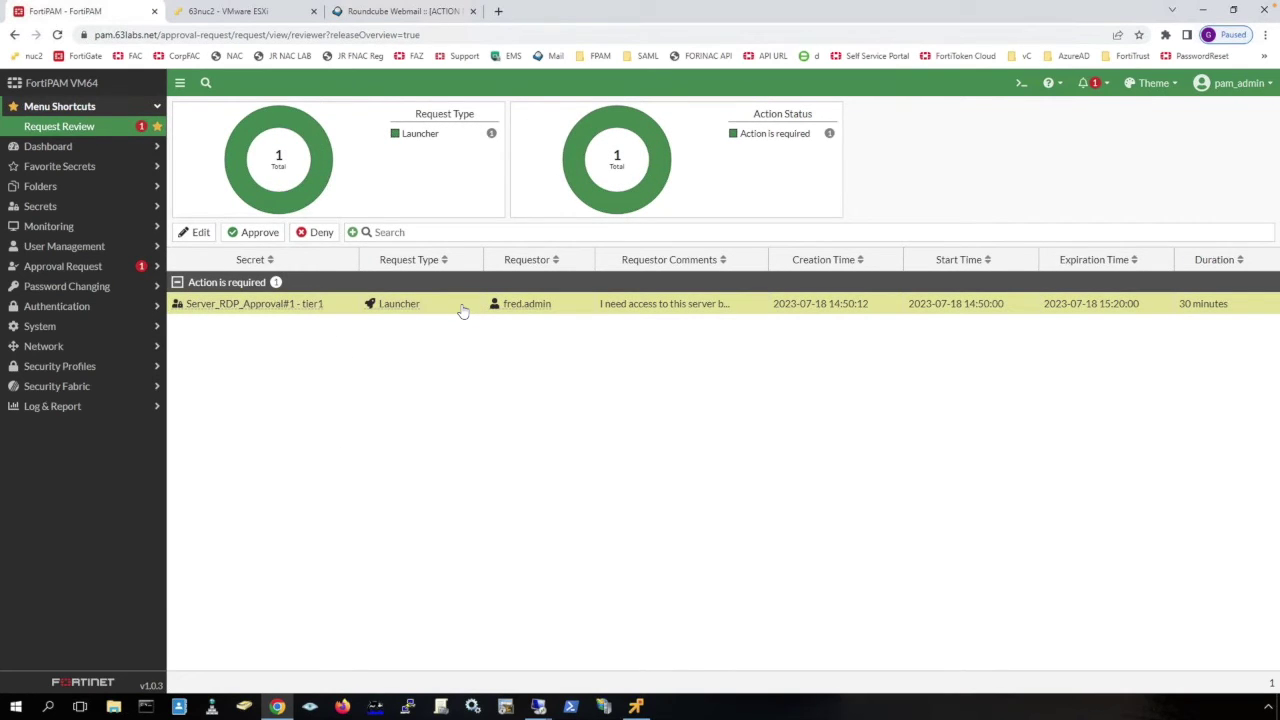
pyautogui.doubleClick(462, 308)
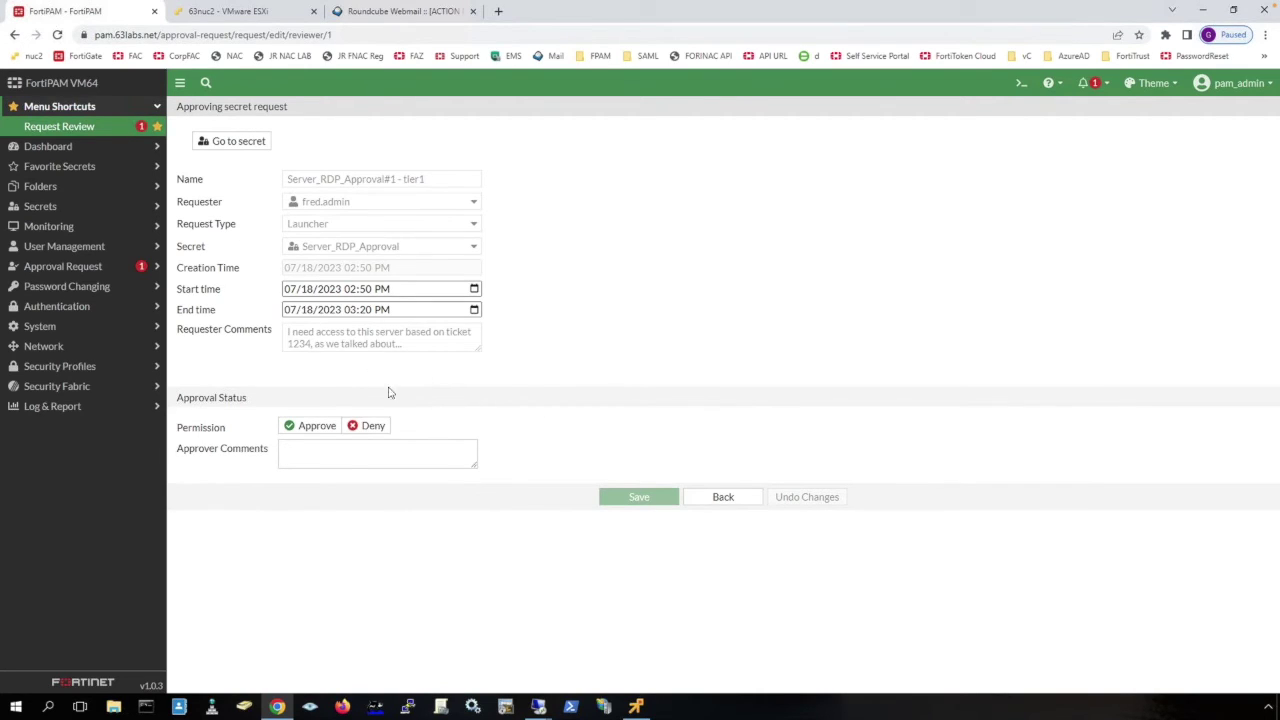
pyautogui.click(320, 450)
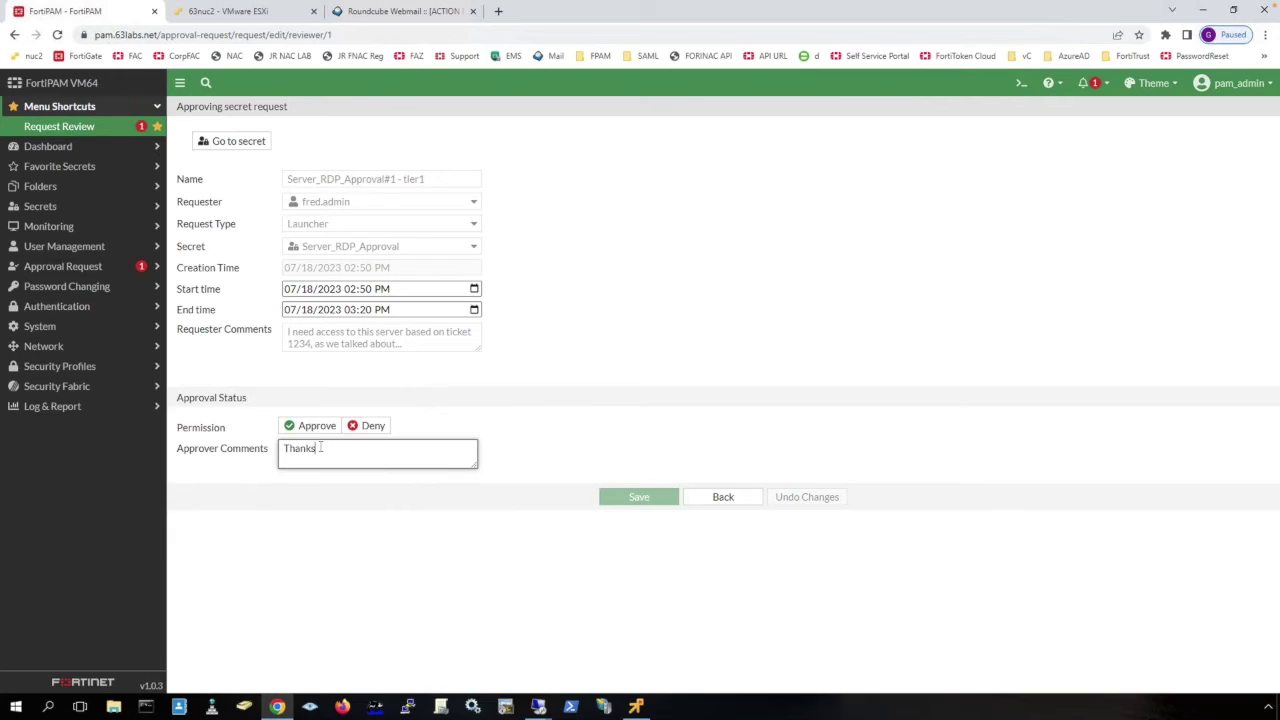
pyautogui.write('s!')
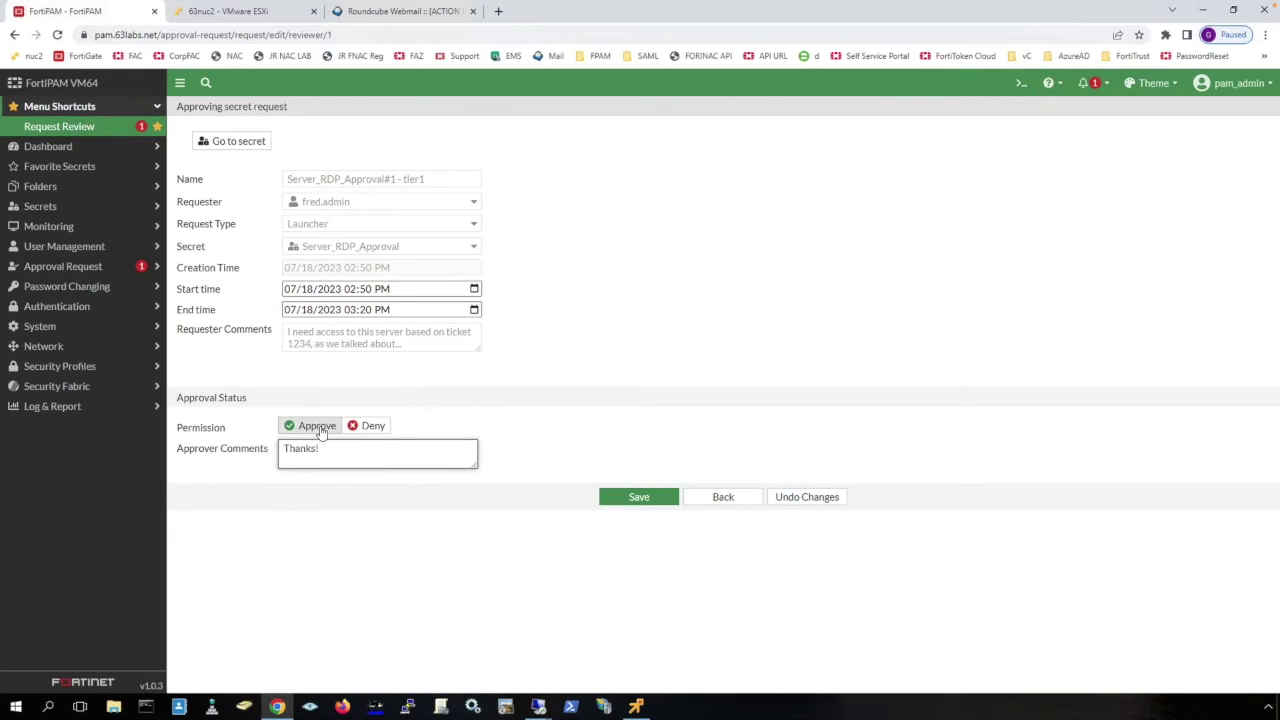
pyautogui.click(318, 429)
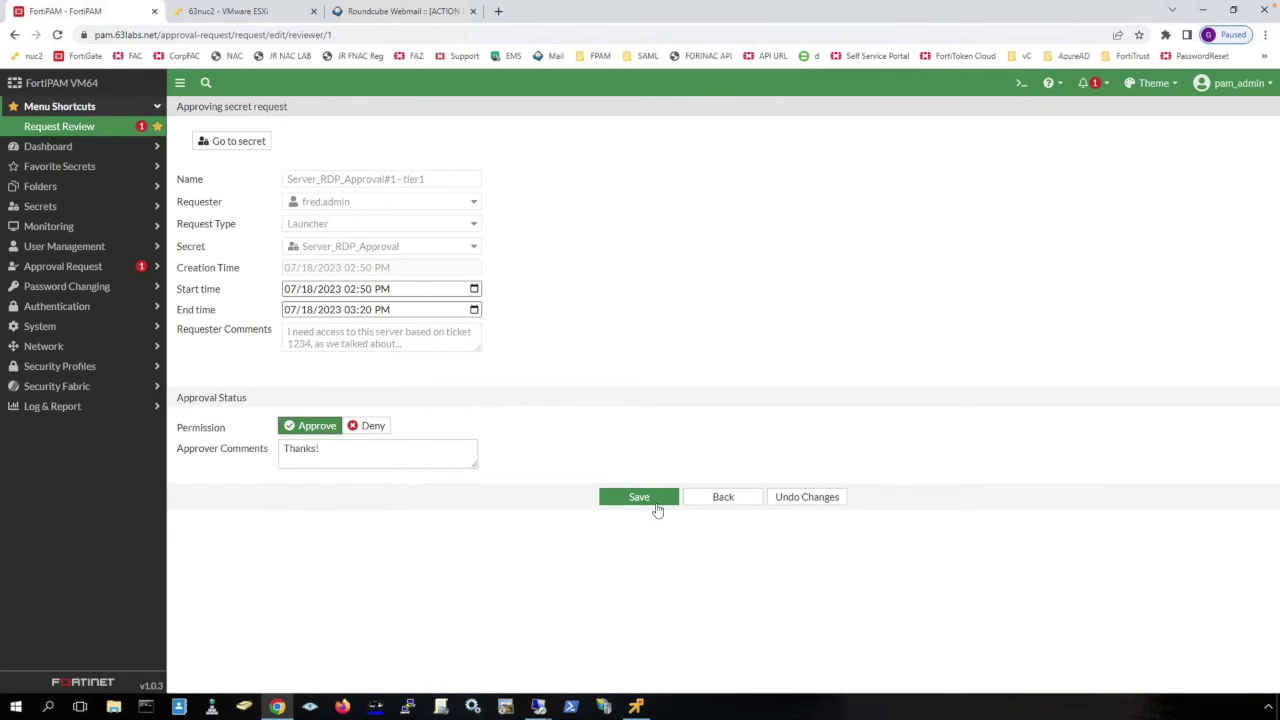
pyautogui.click(648, 502)
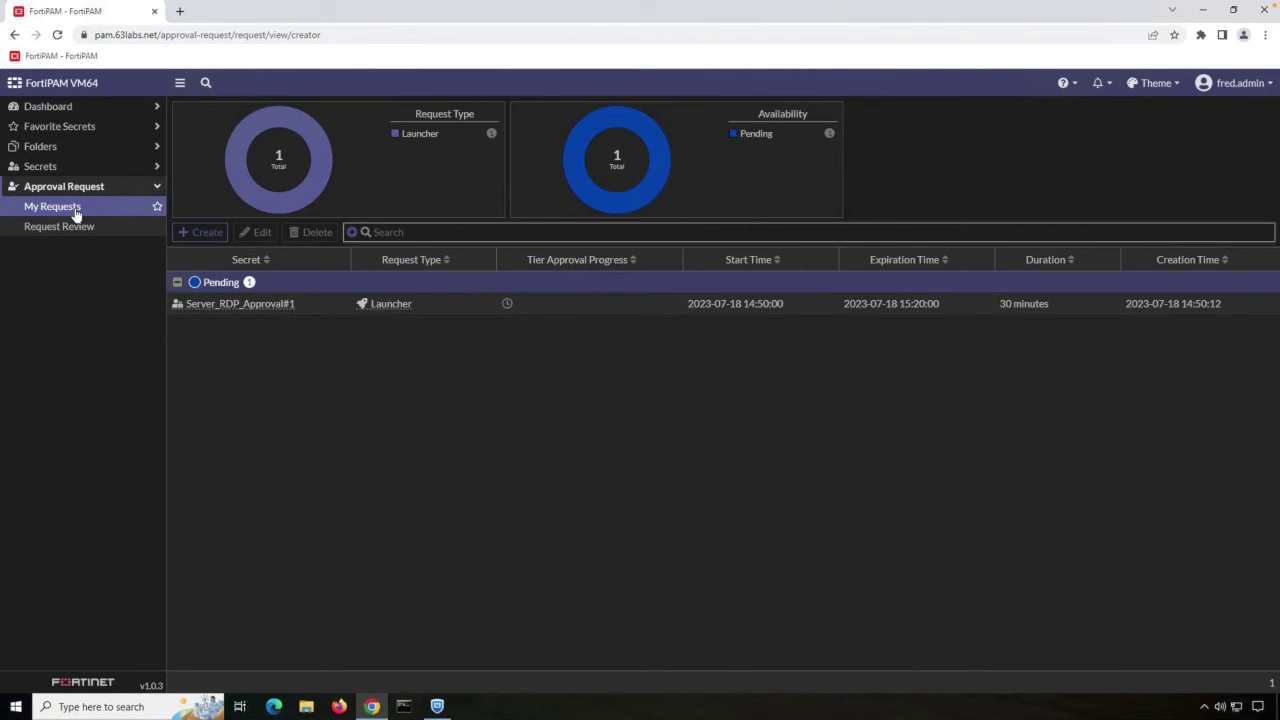
# Step: Confirm Server_RDP_Approval#1 shows Available in My Requests, then go to the Dashboard
pyautogui.click(75, 209)
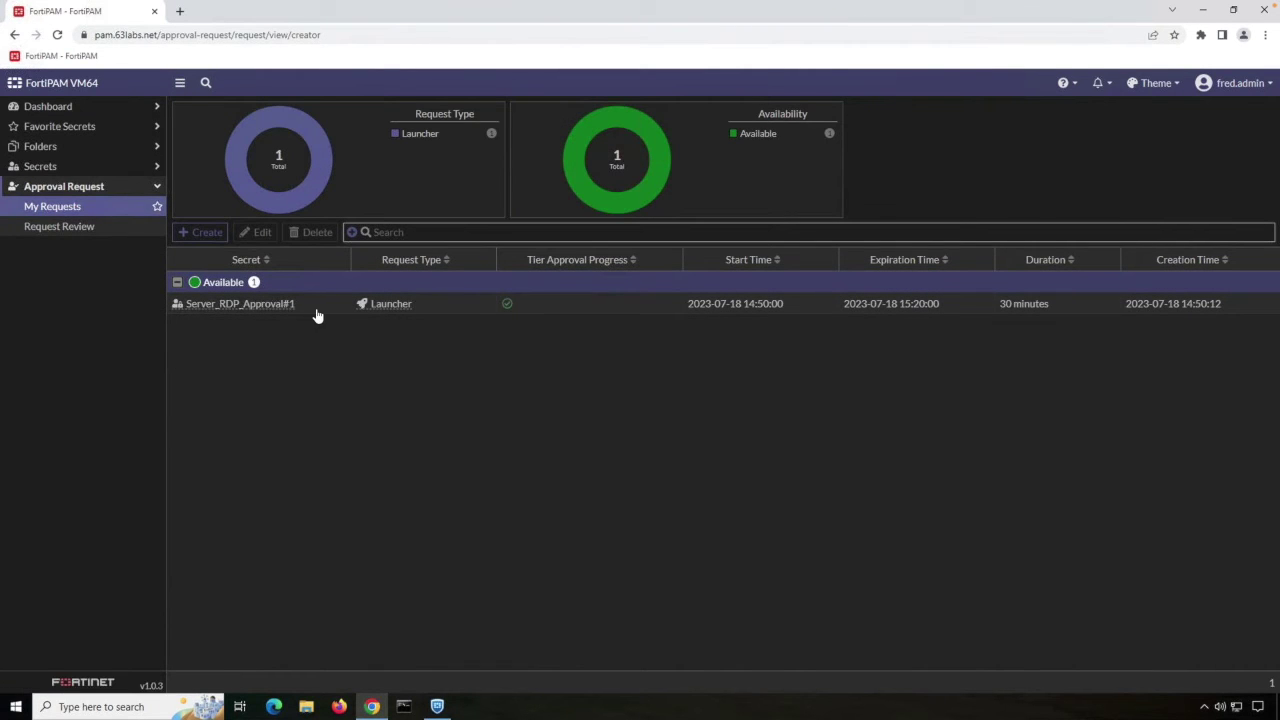
pyautogui.click(316, 312)
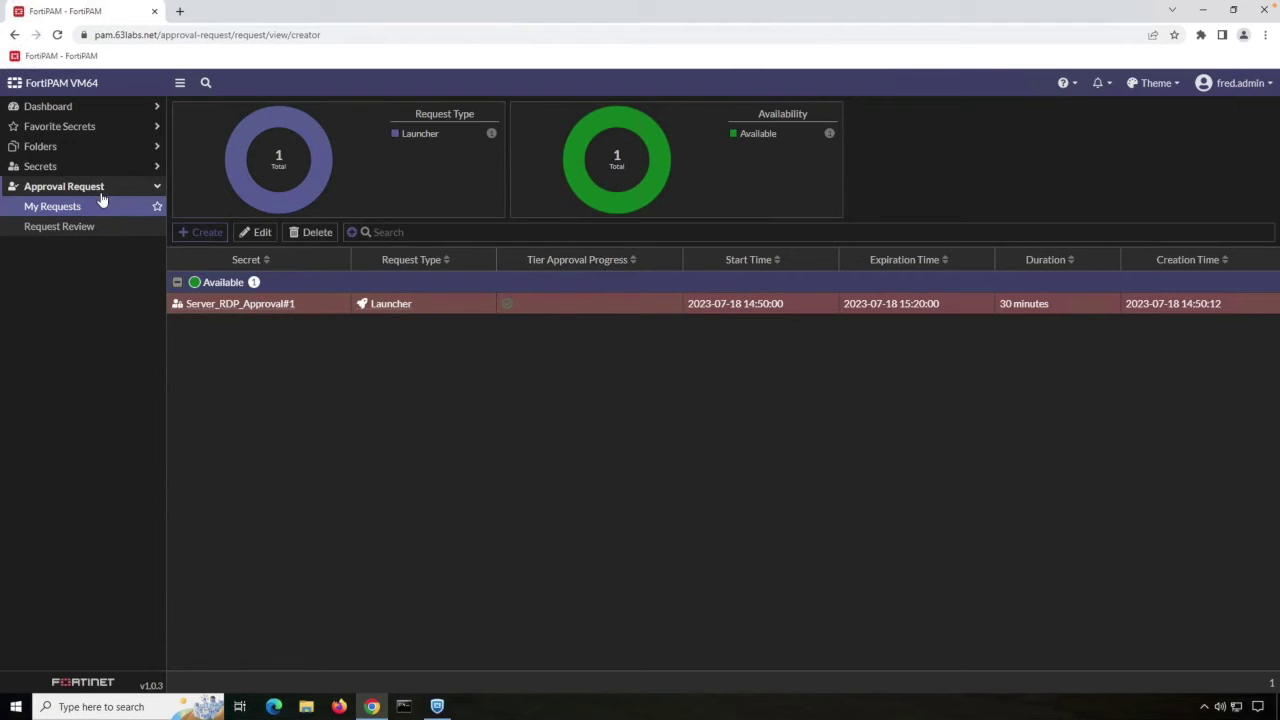
pyautogui.click(98, 108)
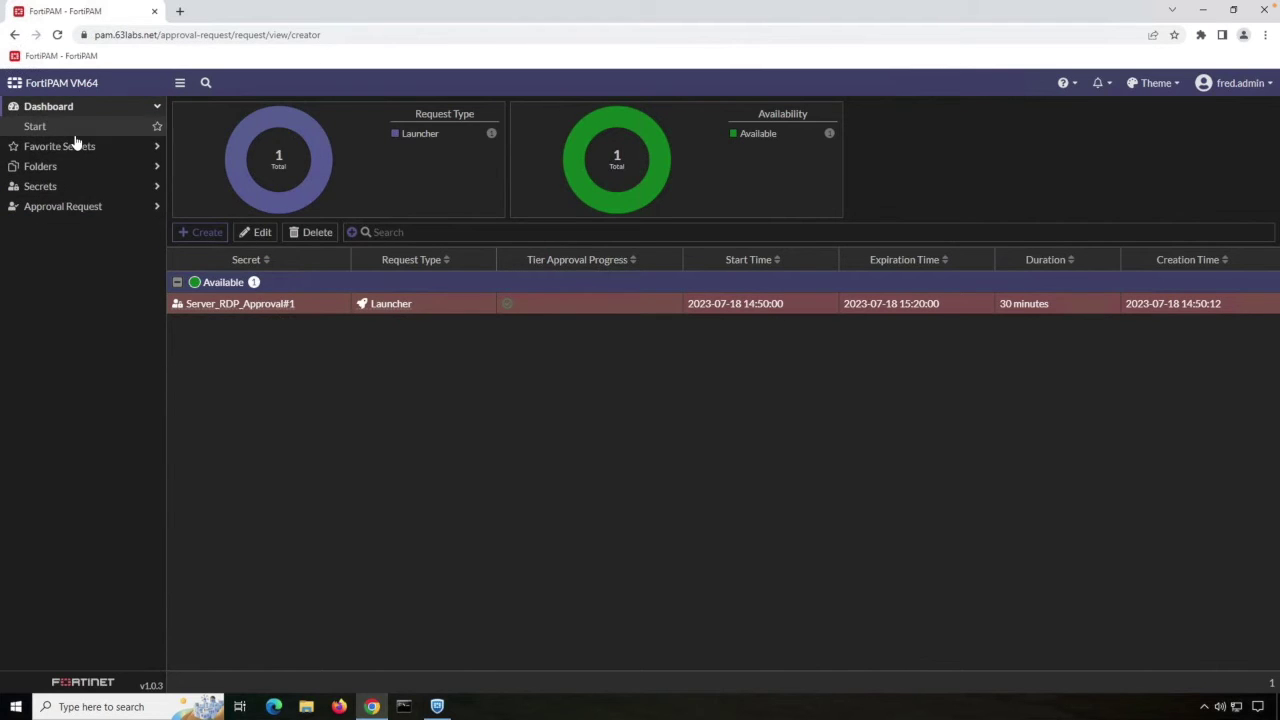
pyautogui.click(77, 127)
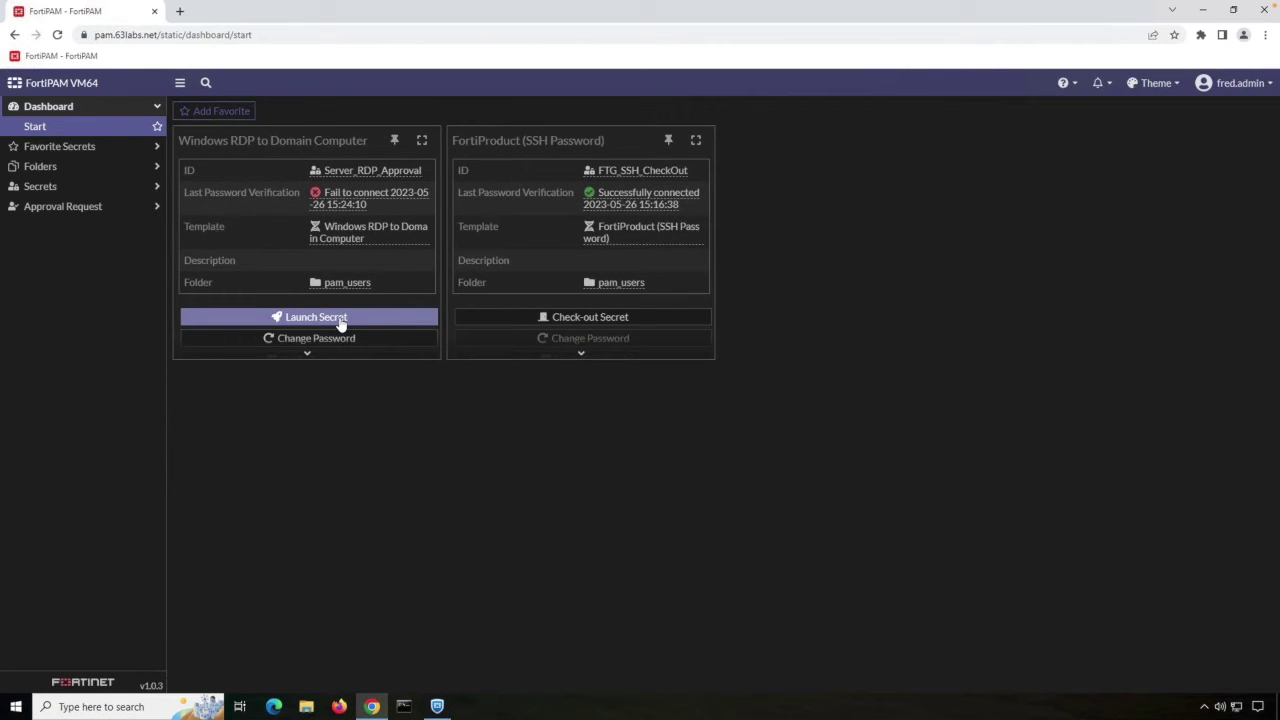
# Step: Launch Server_RDP_Approval with the Remote Desktop-Windows launcher to target 10.10.190.2
pyautogui.click(340, 319)
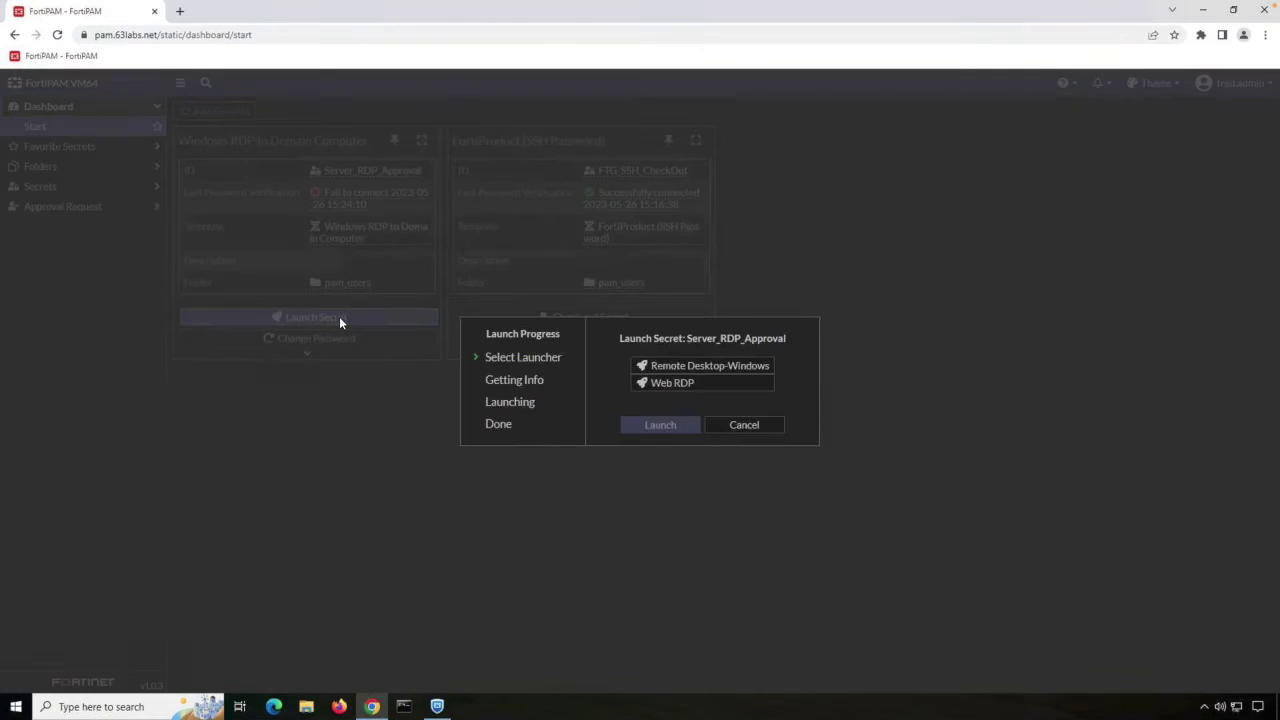
pyautogui.click(723, 366)
pyautogui.click(674, 441)
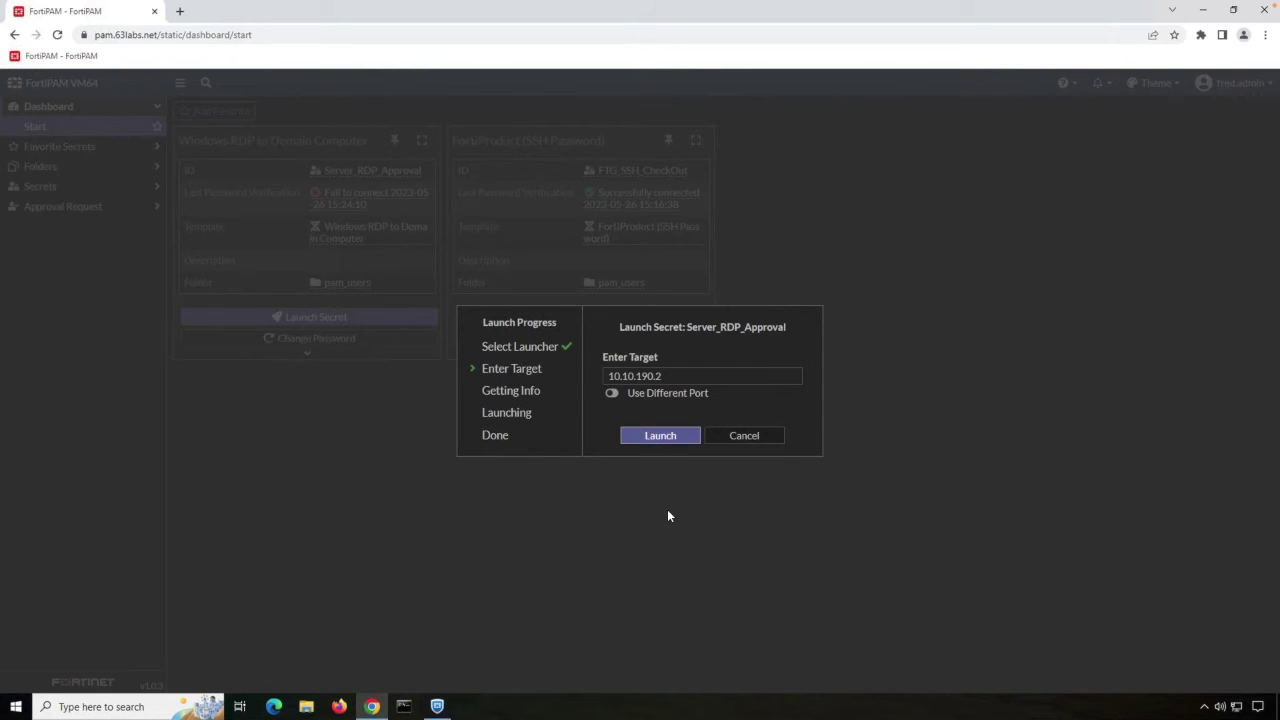
pyautogui.click(669, 440)
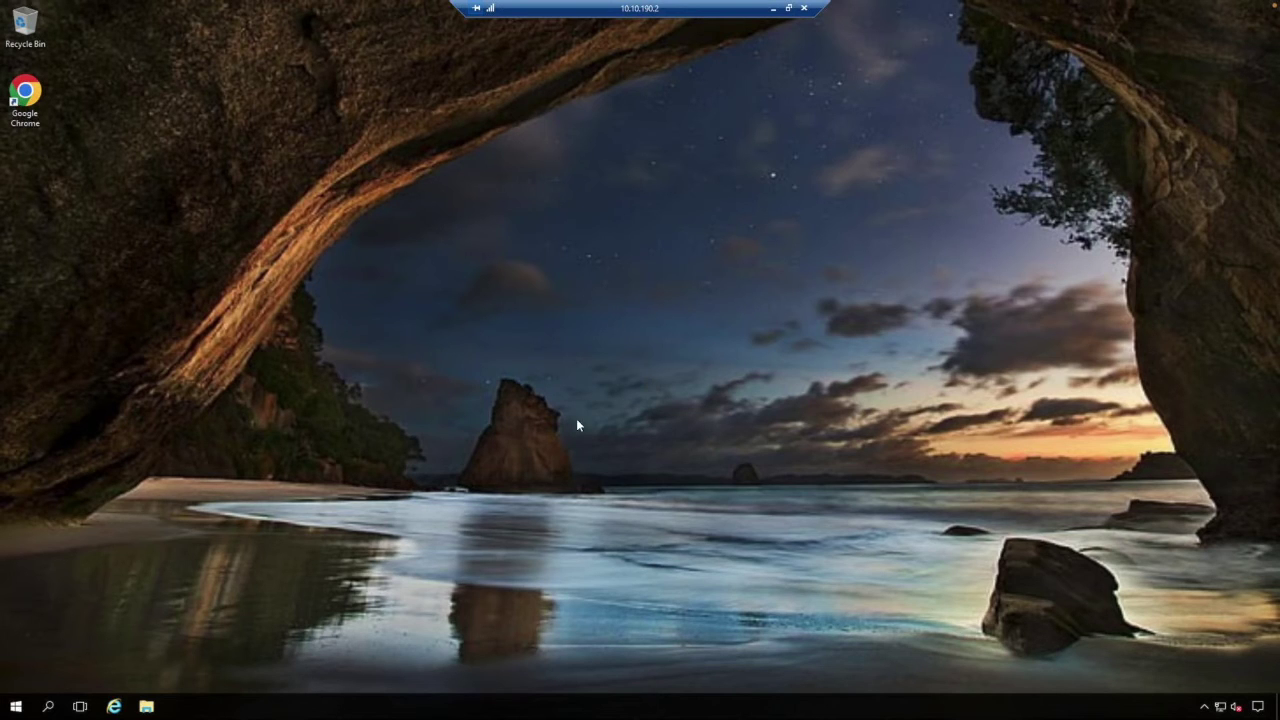
# Step: Open and close Internet Explorer on 10.10.190.2, then disconnect the RDP session
pyautogui.click(113, 706)
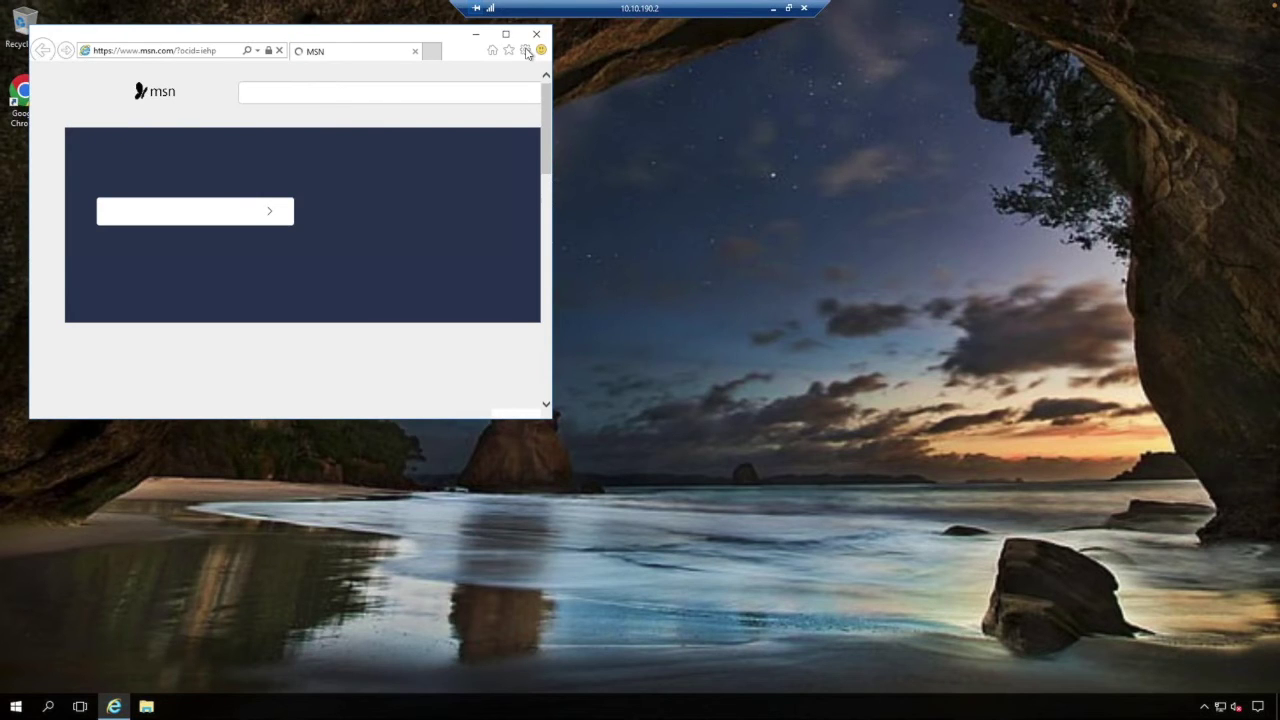
pyautogui.click(538, 36)
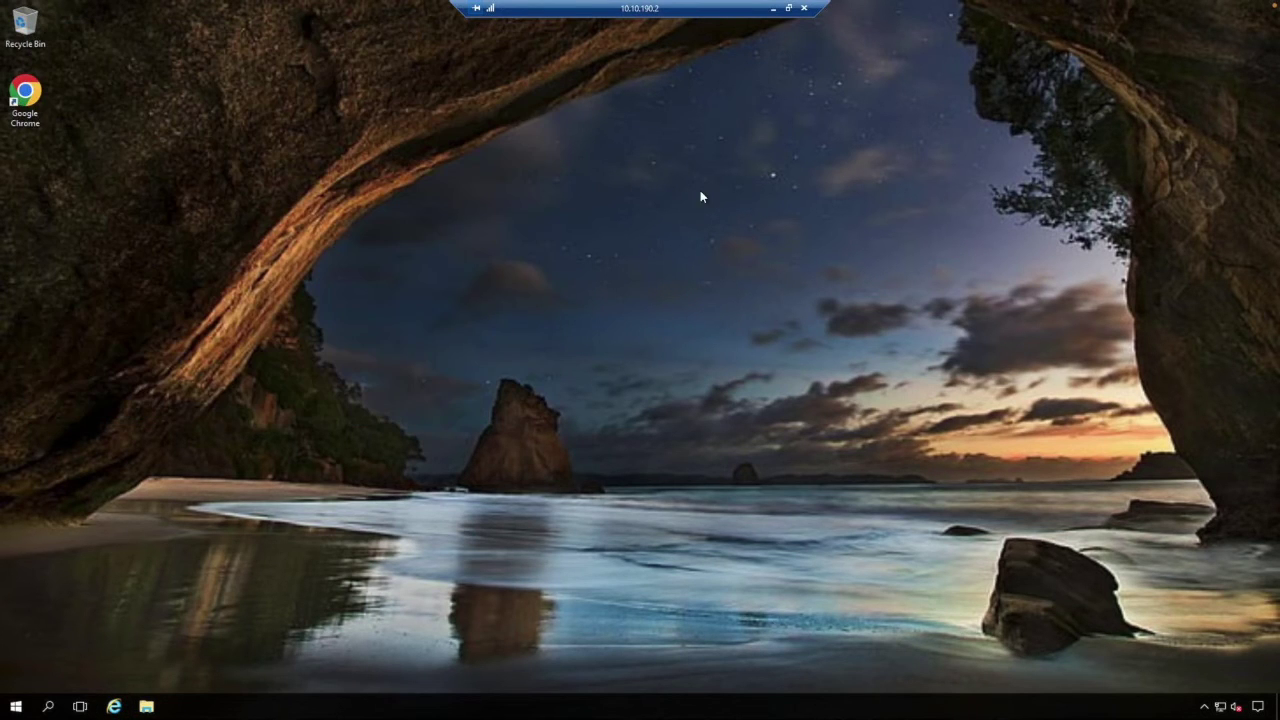
pyautogui.click(804, 9)
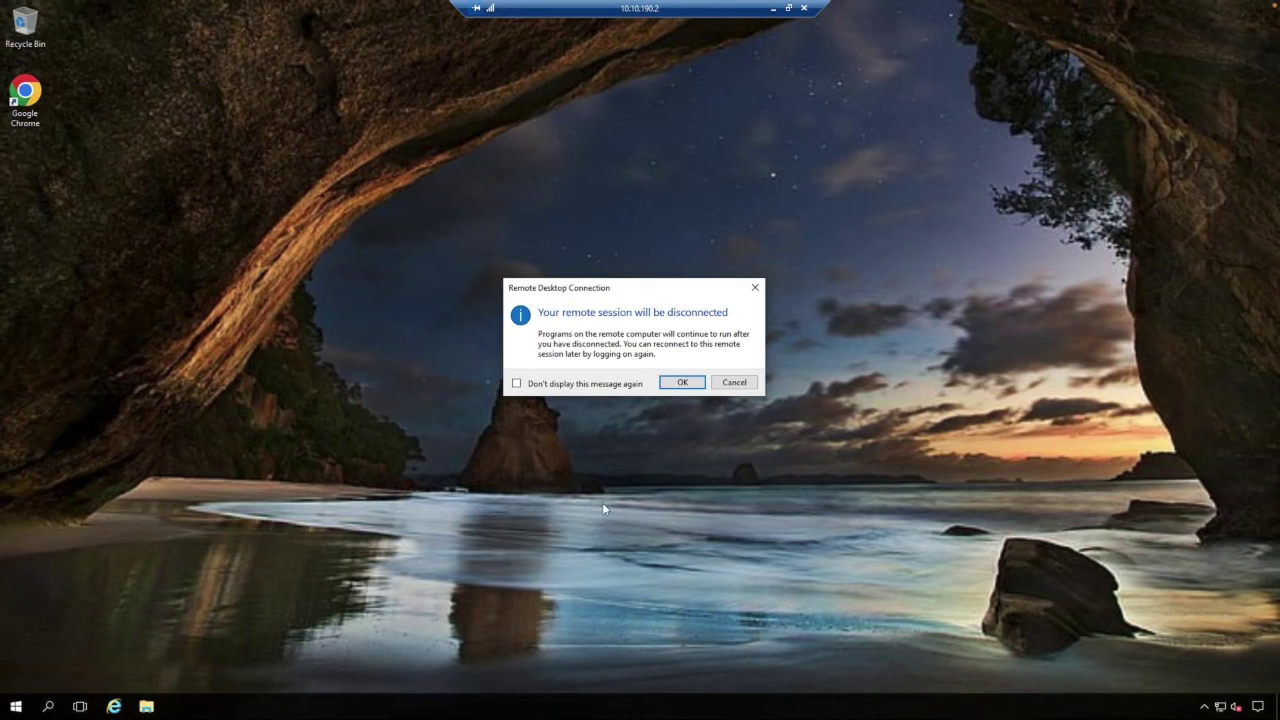
pyautogui.click(681, 383)
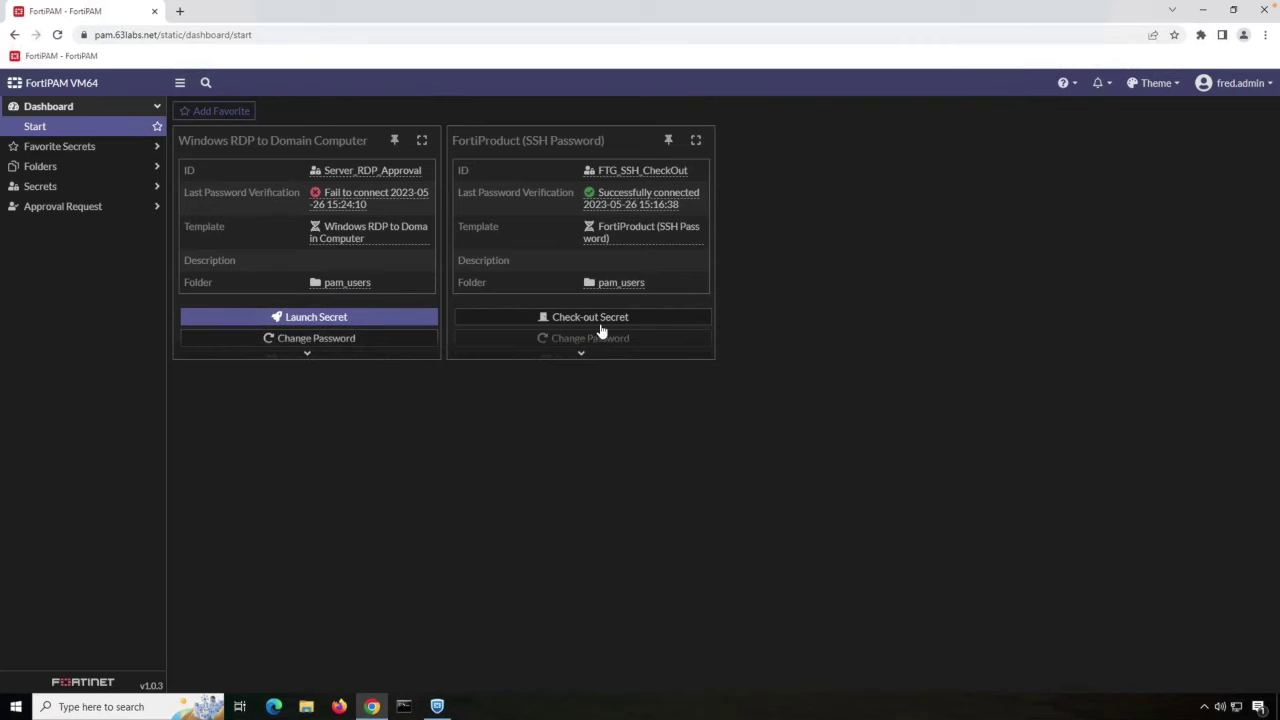
# Step: Check out the FTG_SSH_CheckOut secret and launch it with the PuTTY launcher
pyautogui.click(604, 322)
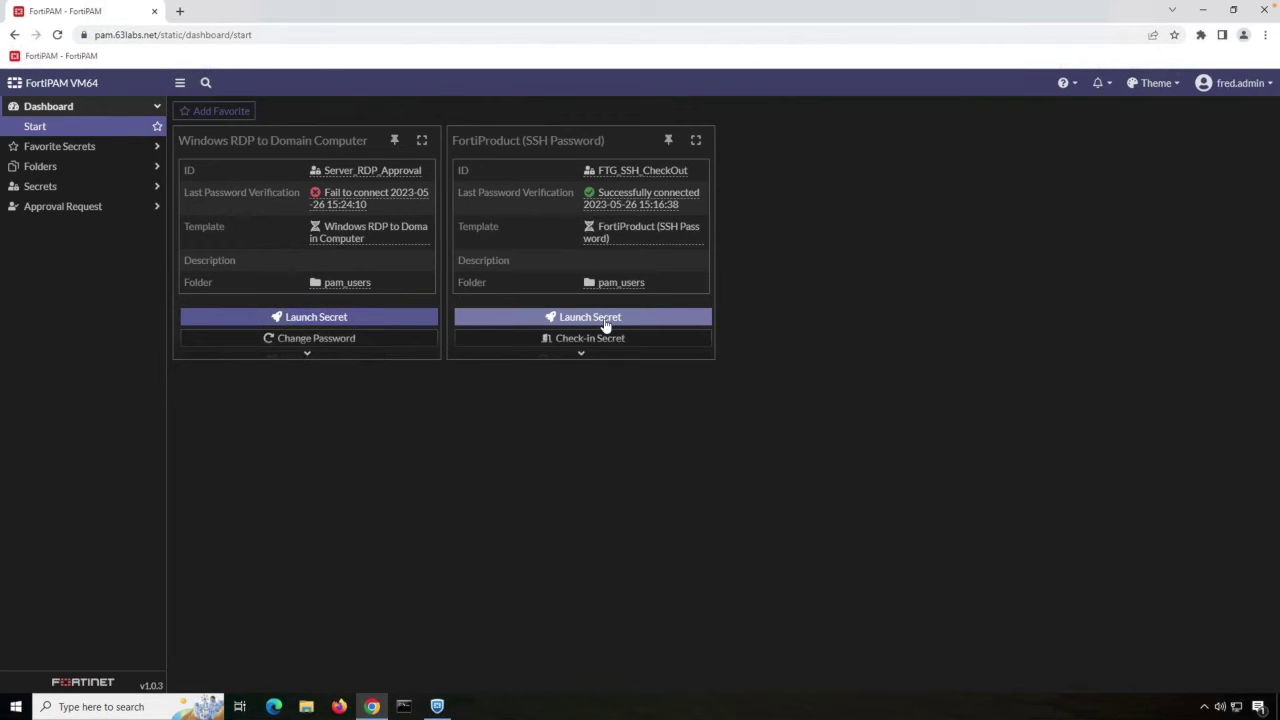
pyautogui.click(605, 325)
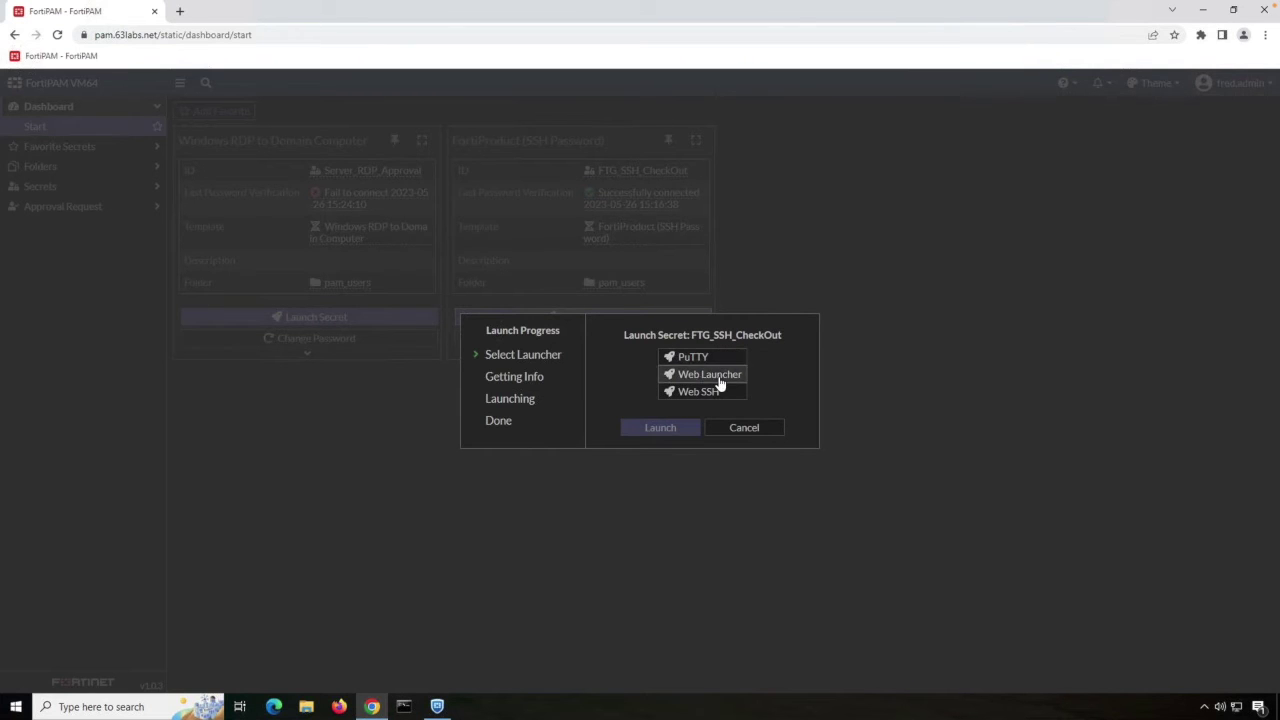
pyautogui.click(716, 362)
pyautogui.click(660, 427)
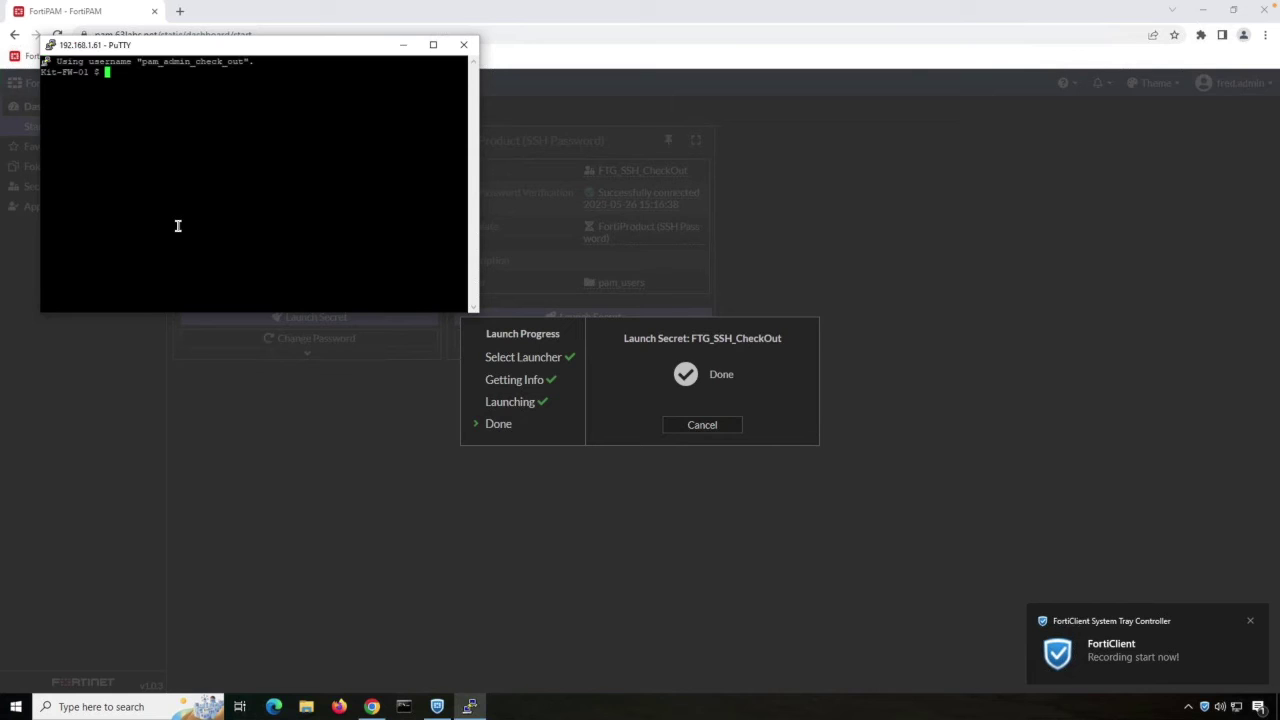
# Step: Send empty commands at the Kit-FW-01 $ prompt to confirm the SSH session responds
pyautogui.press('Return')
pyautogui.press('Return')
pyautogui.press('Return')
pyautogui.press('Return')
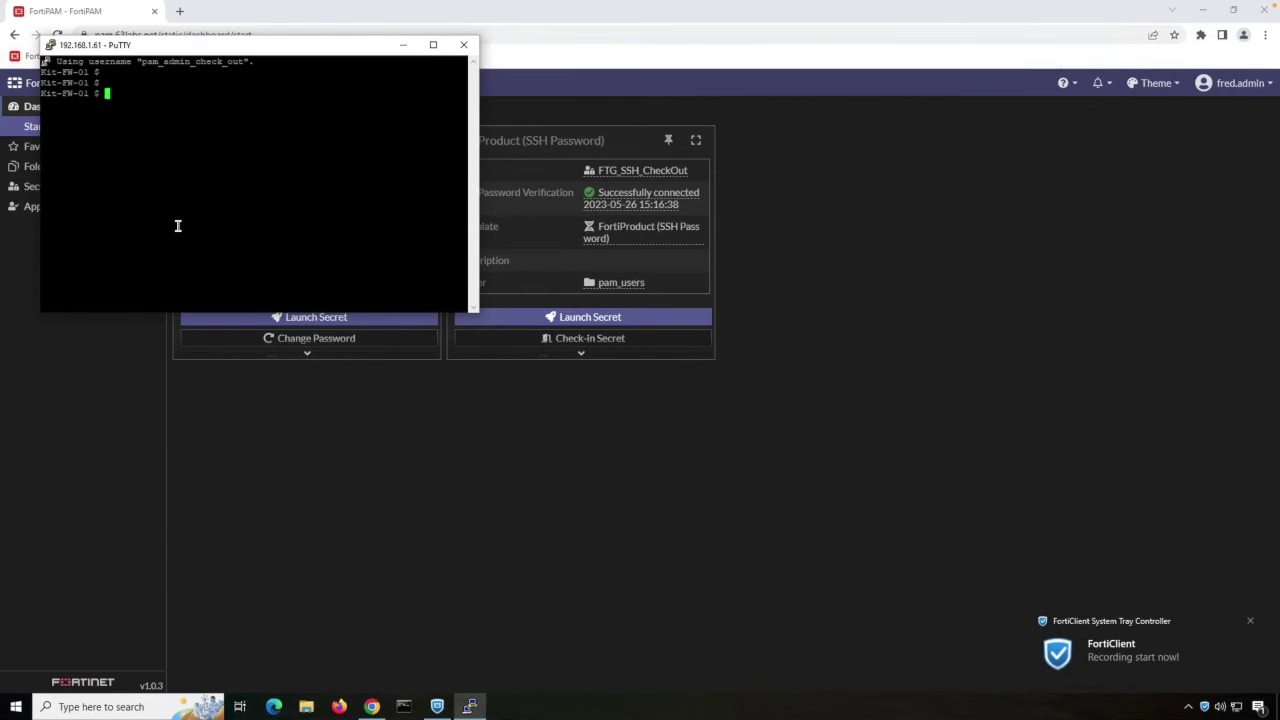
pyautogui.press('Return')
pyautogui.press('Return')
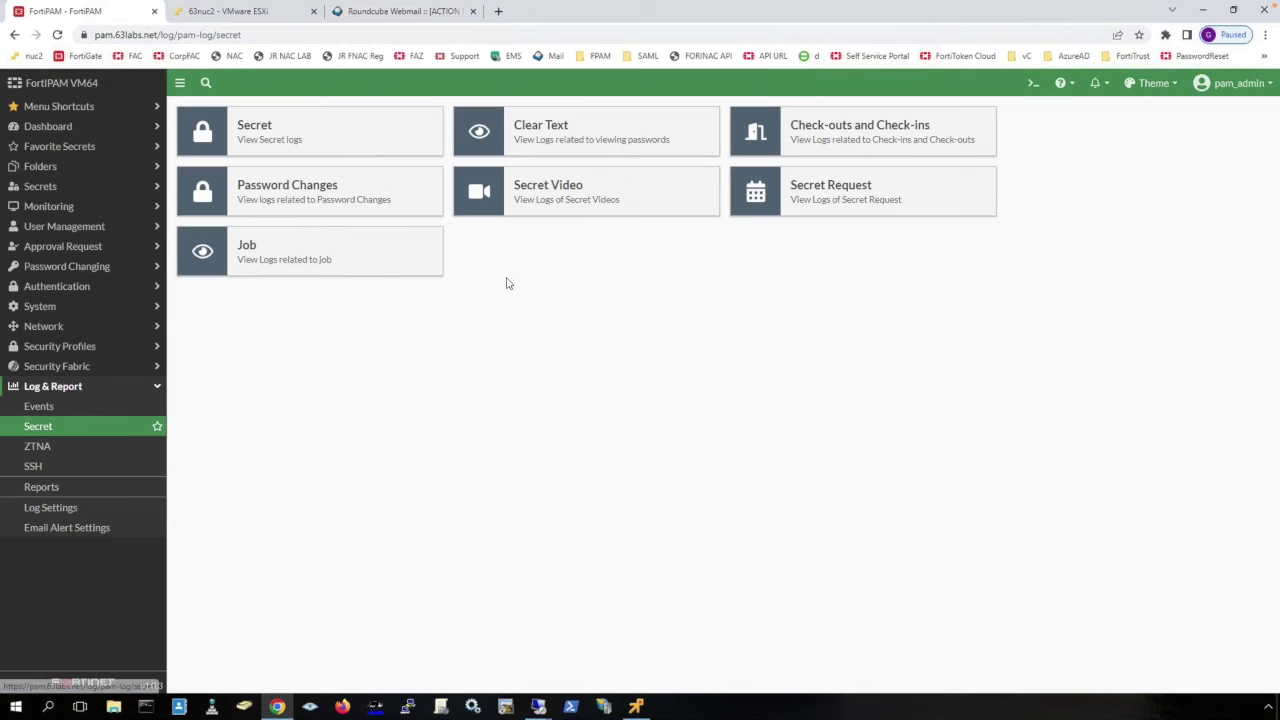
# Step: Play the Server_RDP_Approval recording in Secret Video logs, then view the FTG_SSH_CheckOut PuTTY session details
pyautogui.click(576, 197)
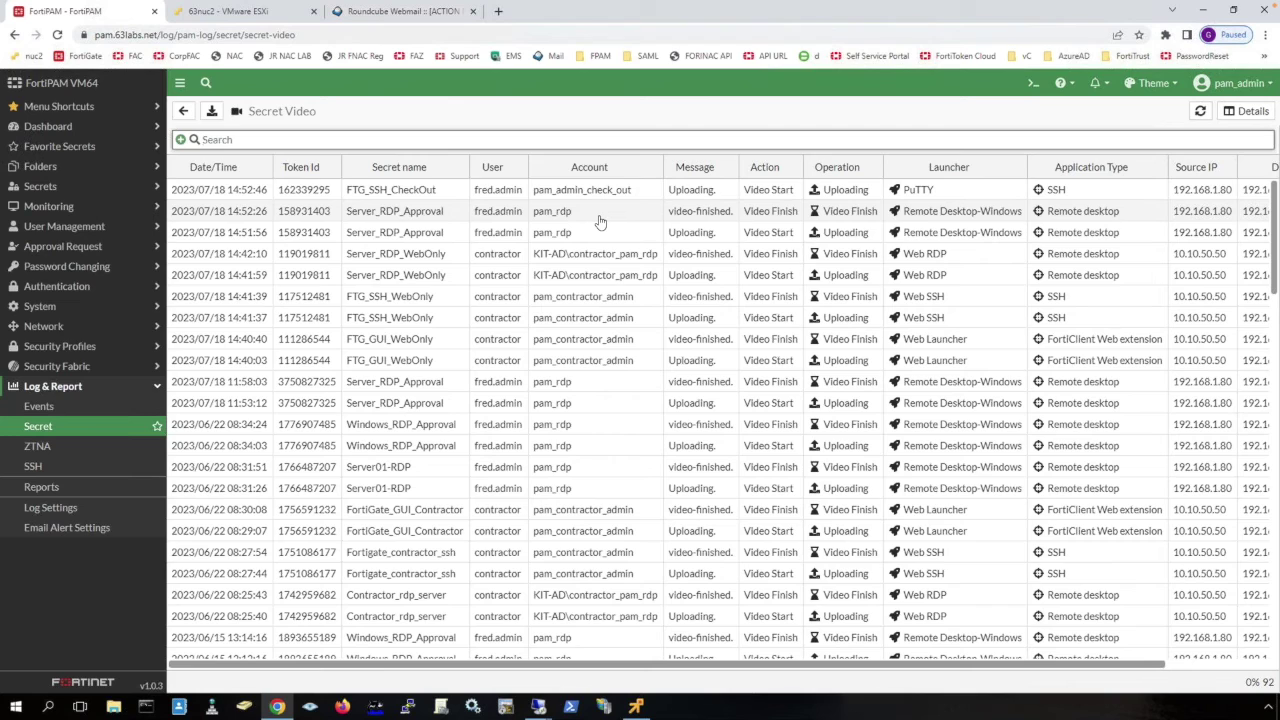
pyautogui.doubleClick(600, 221)
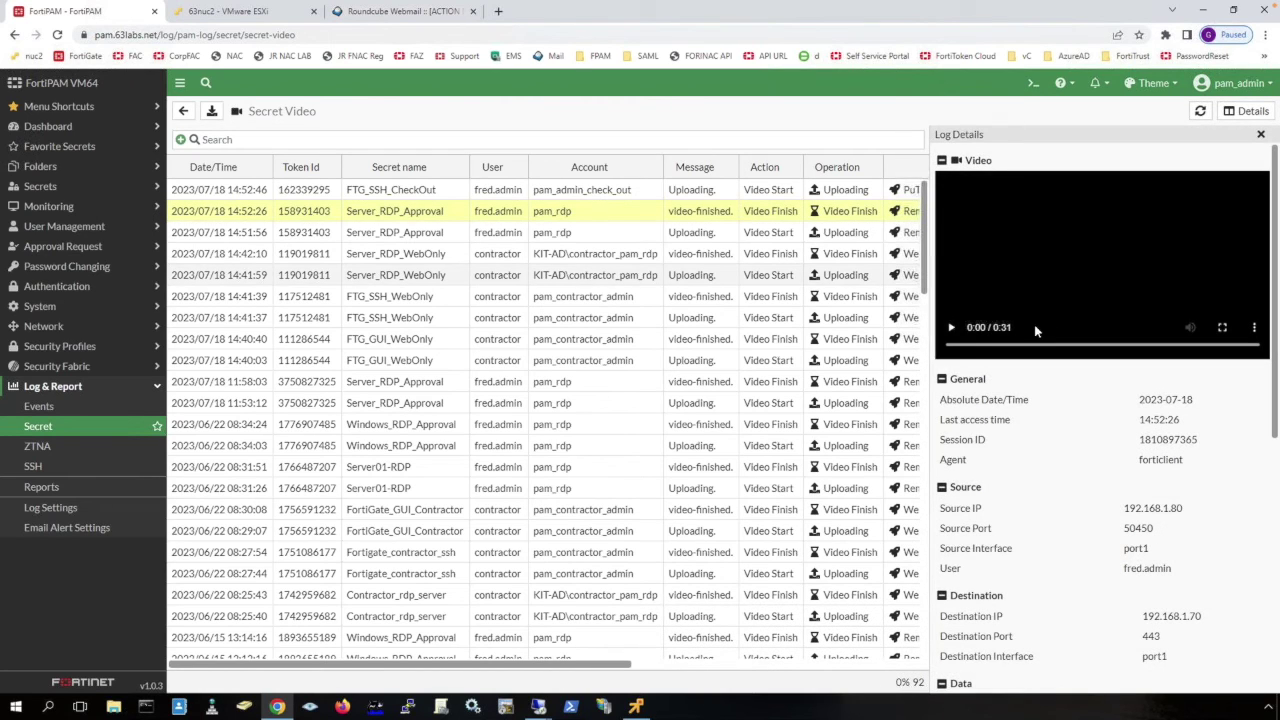
pyautogui.click(951, 327)
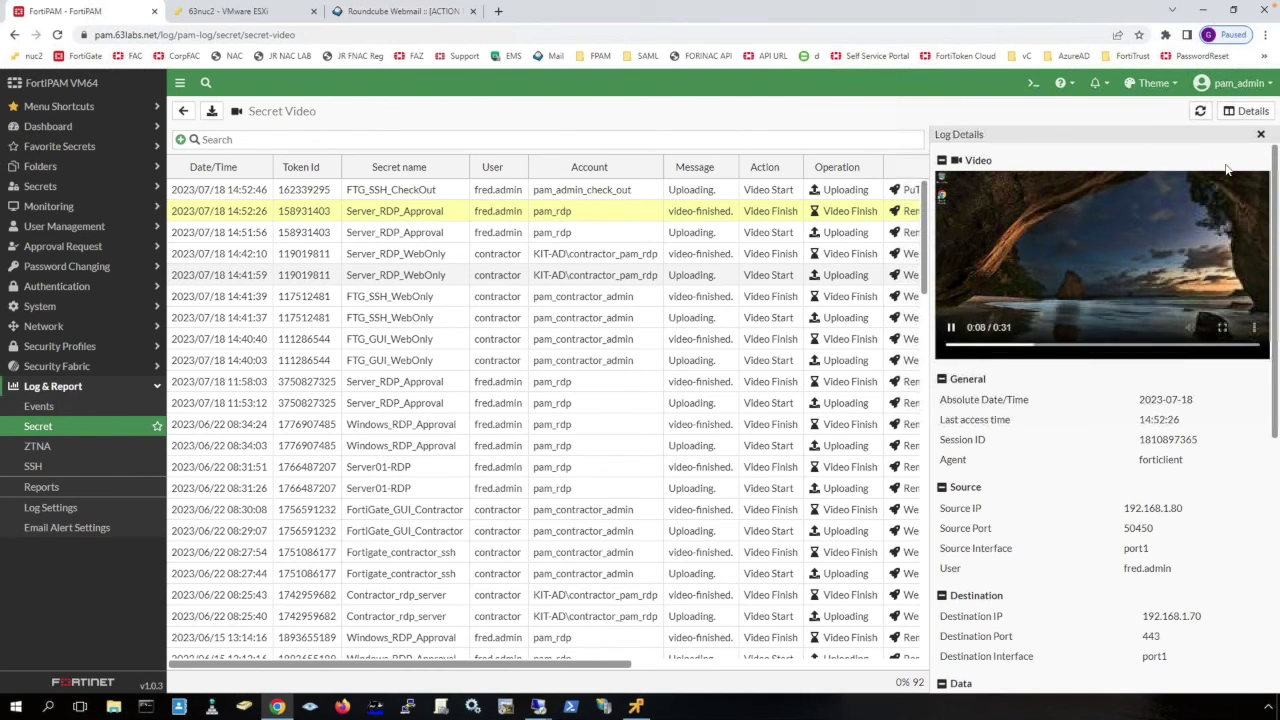
pyautogui.click(1260, 134)
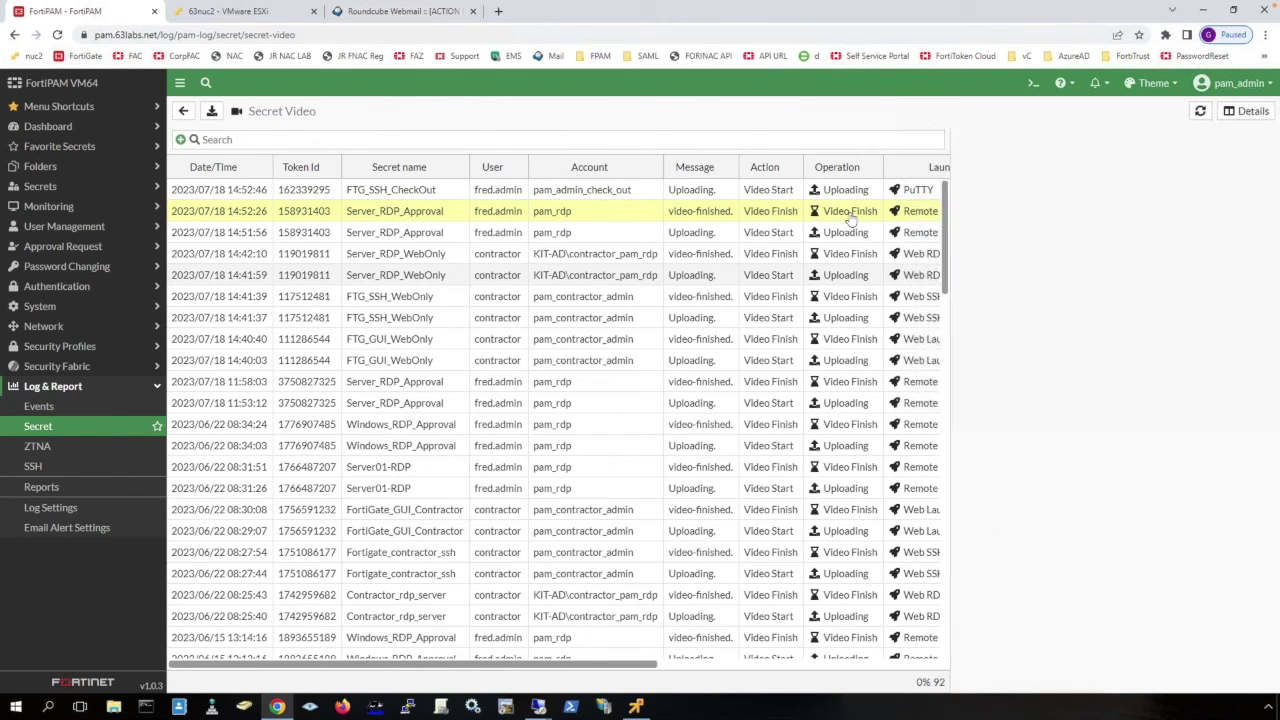
pyautogui.click(646, 197)
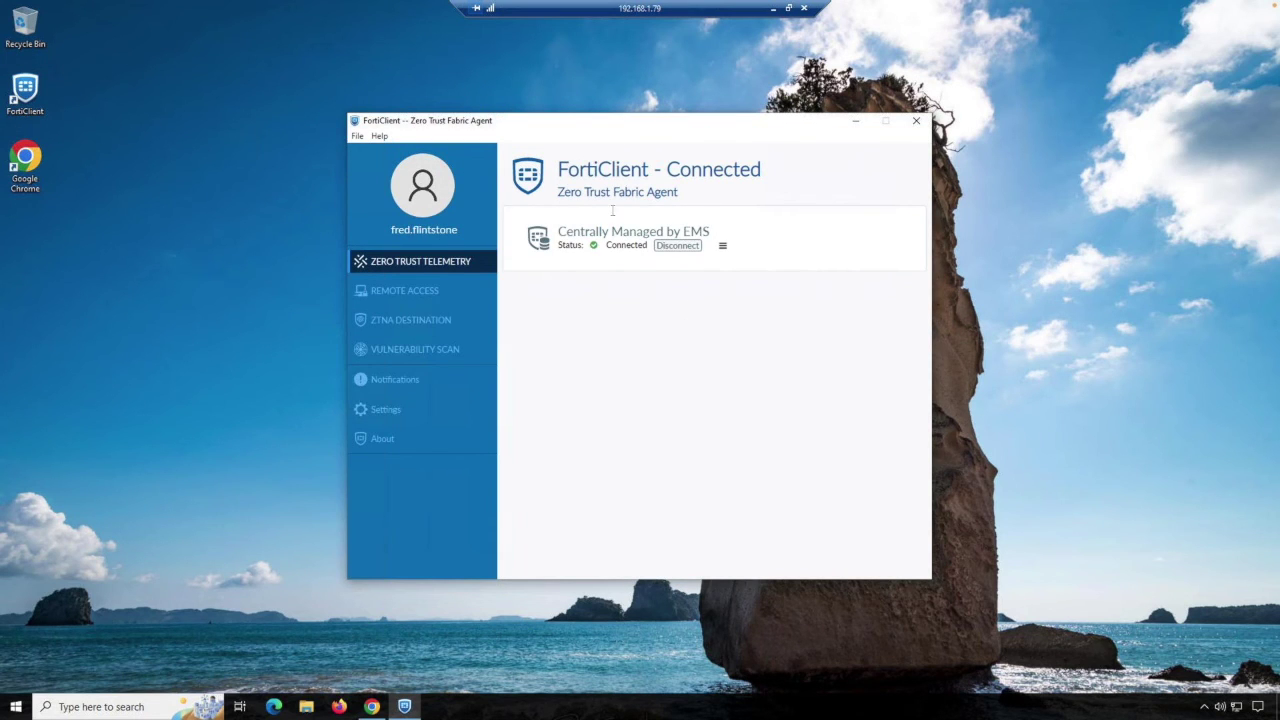
# Step: Show the FortiClient profile with its EMS and Domain User tags, then switch to Chrome
pyautogui.click(415, 186)
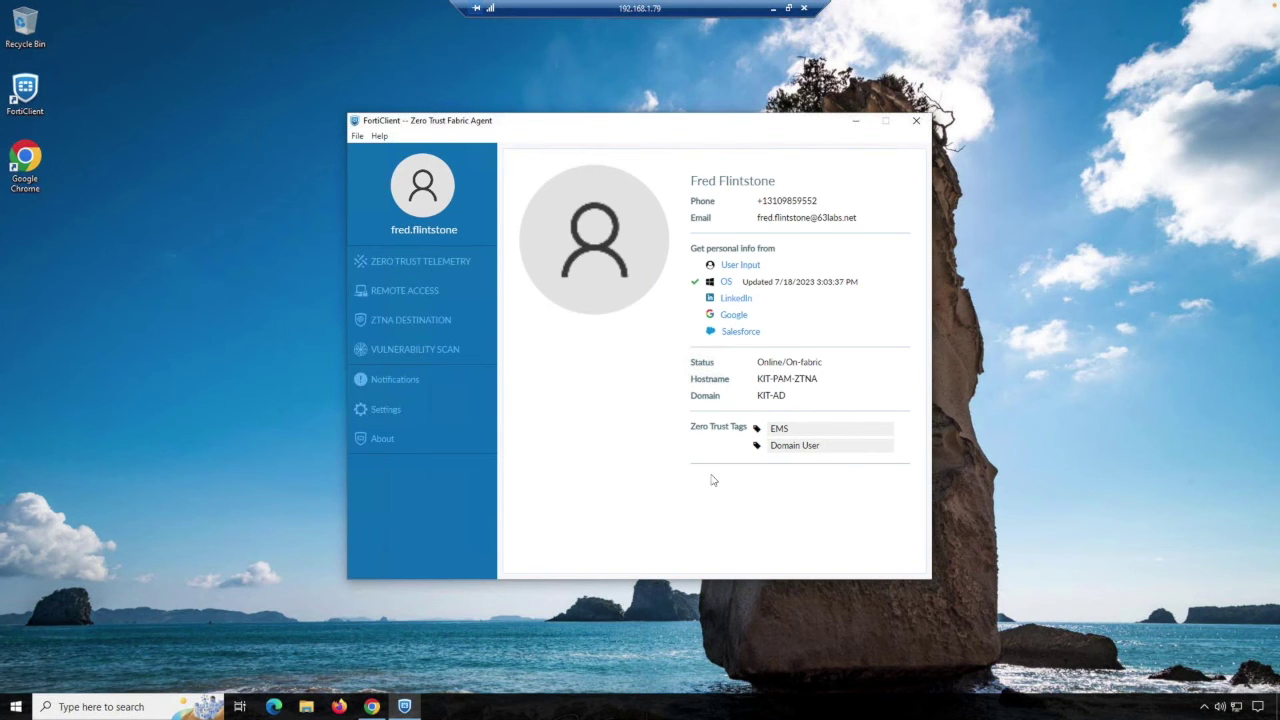
pyautogui.hotkey('alt', 'Tab')
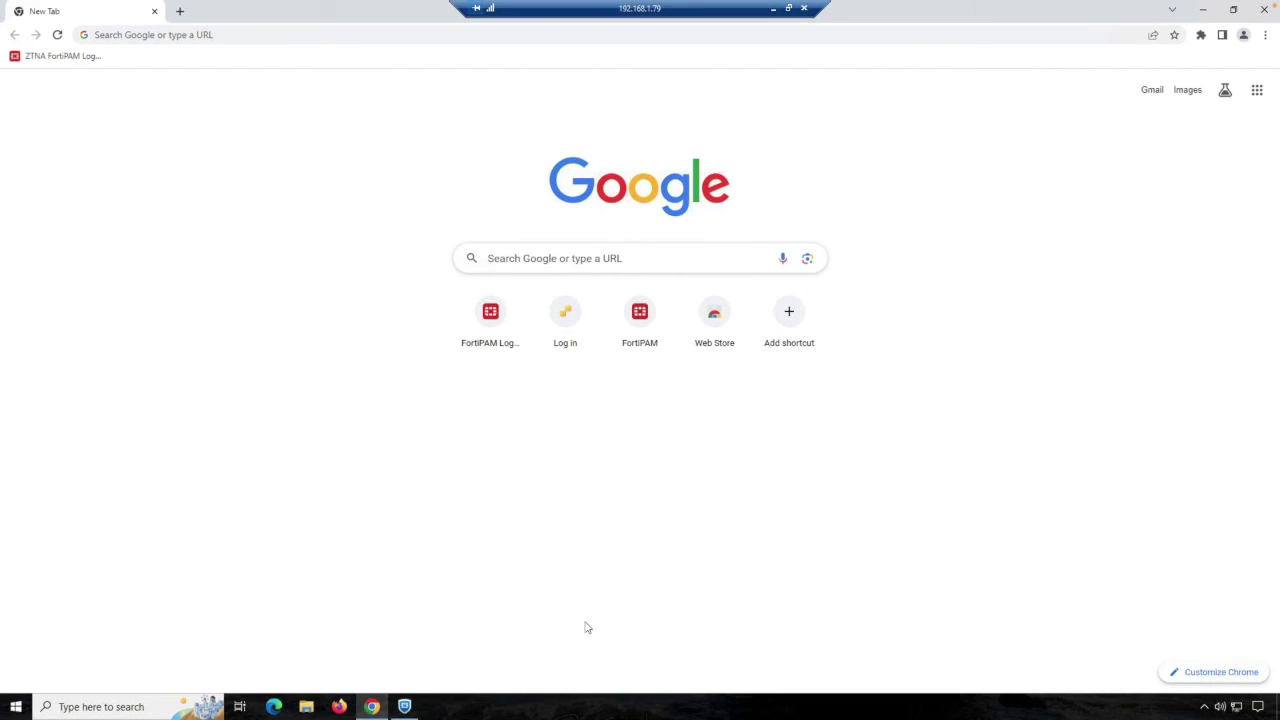
# Step: Sign in to FortiPAM via the ZTNA FortiPAM bookmark with the device certificate, then open FortiClient
pyautogui.click(68, 57)
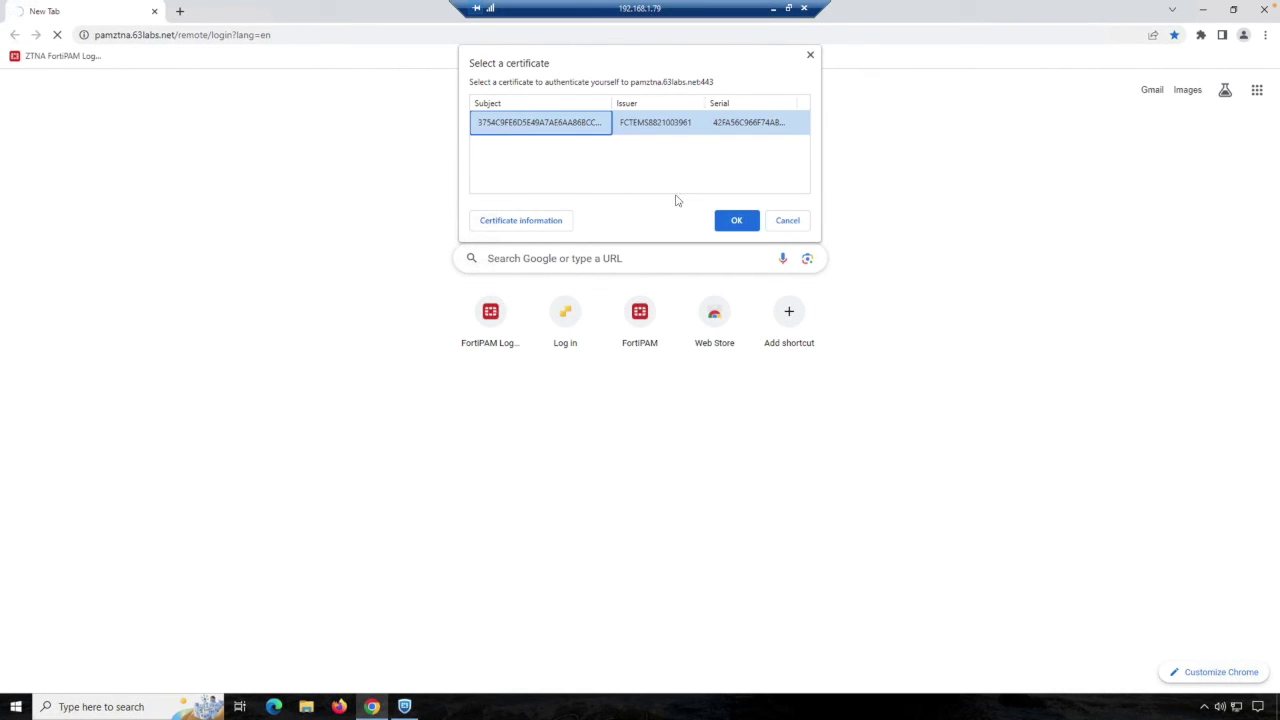
pyautogui.click(734, 221)
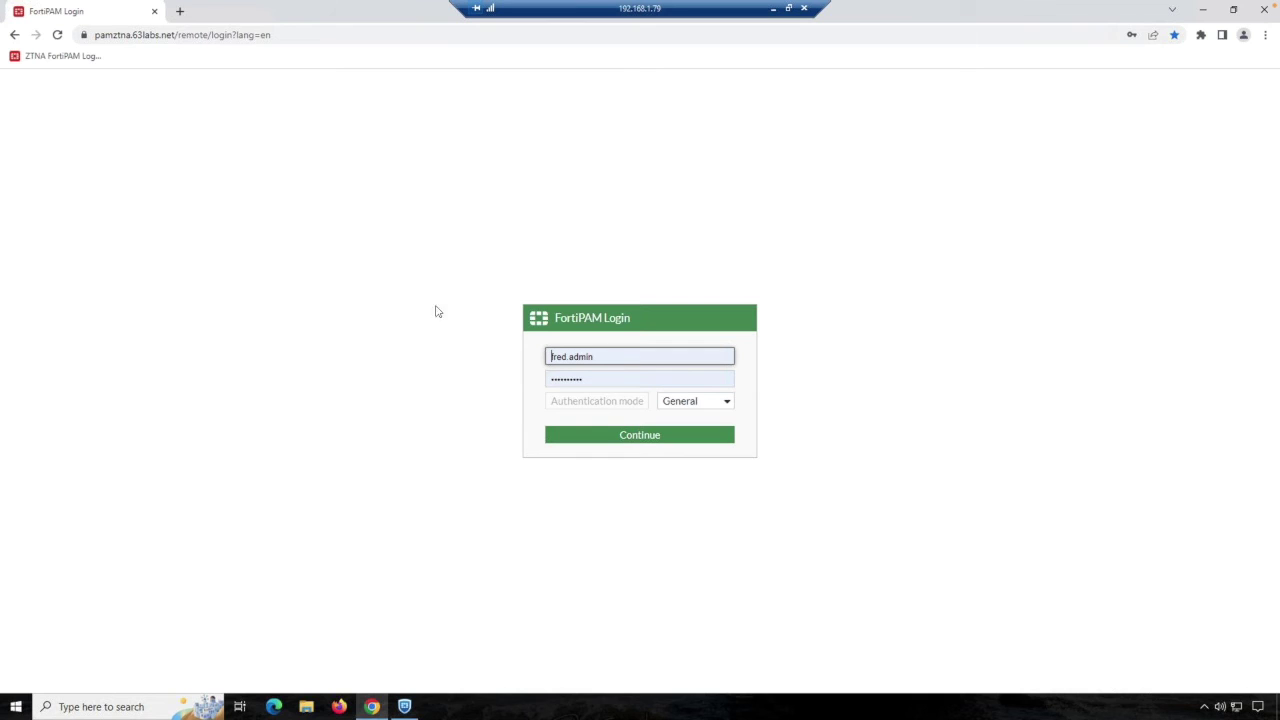
pyautogui.click(626, 437)
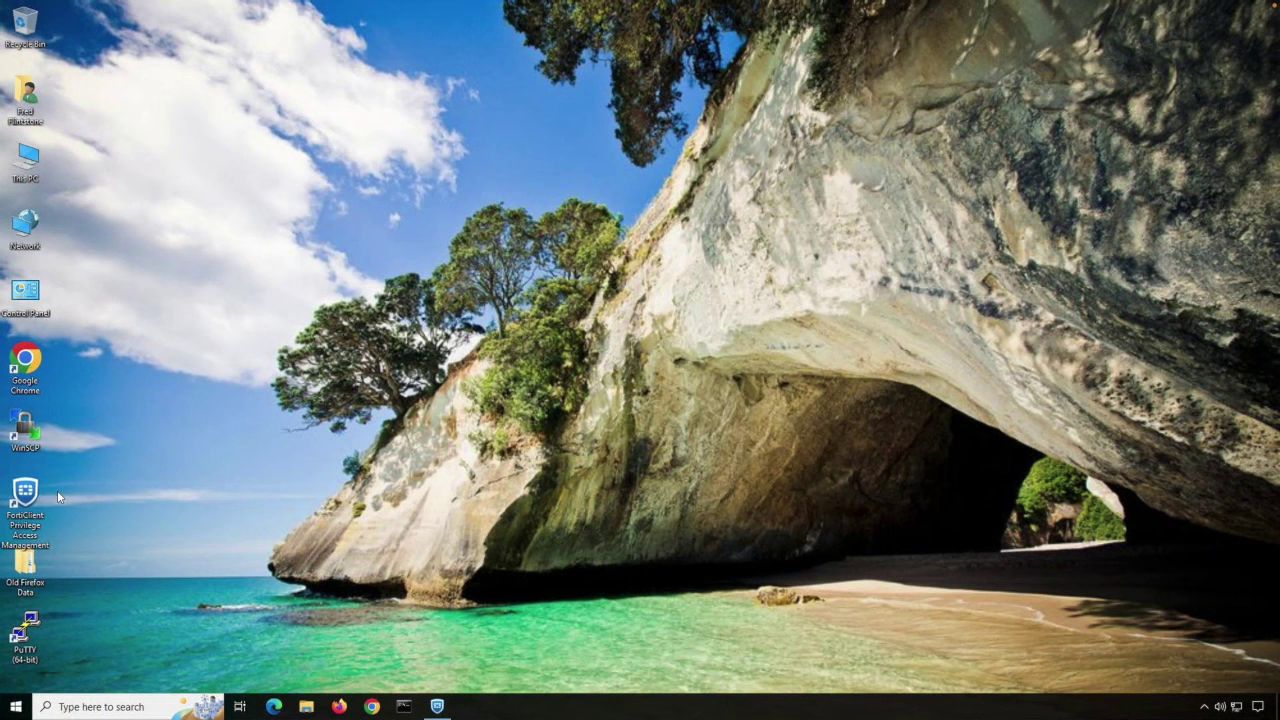
pyautogui.doubleClick(40, 492)
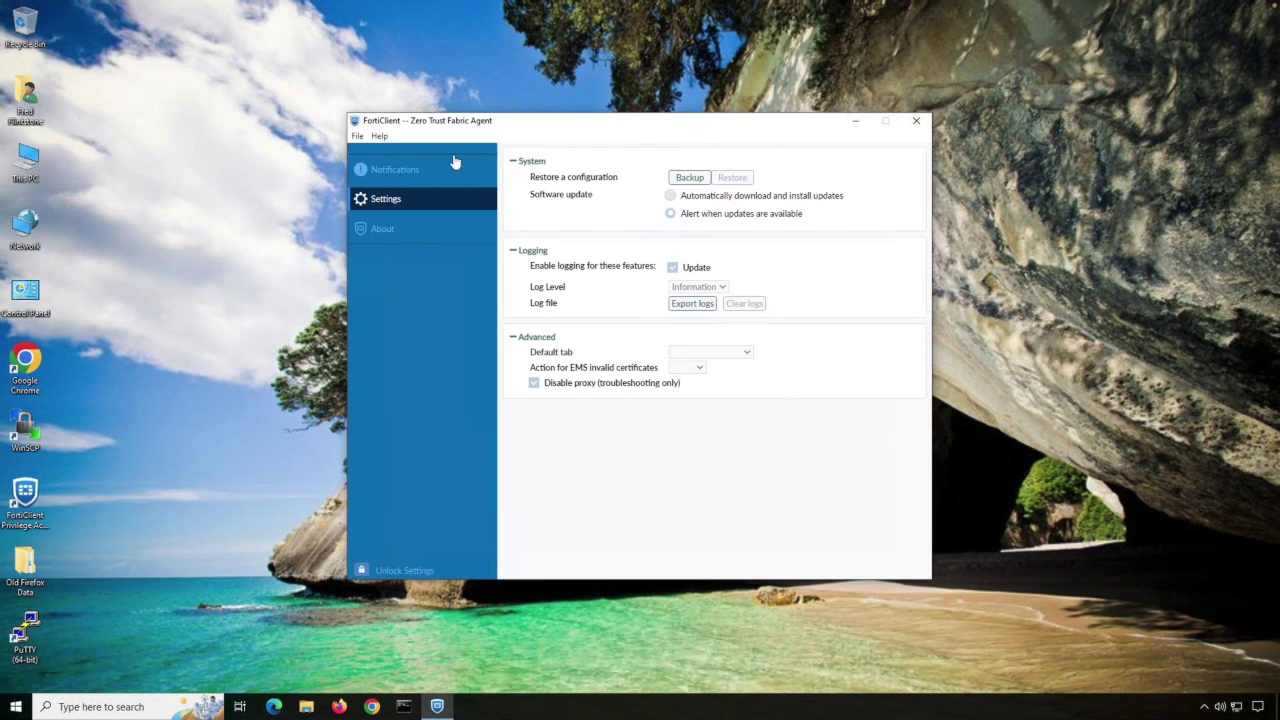
# Step: Check FortiClient's About and Notifications pages, close the agent, and start a new Chrome window
pyautogui.click(410, 225)
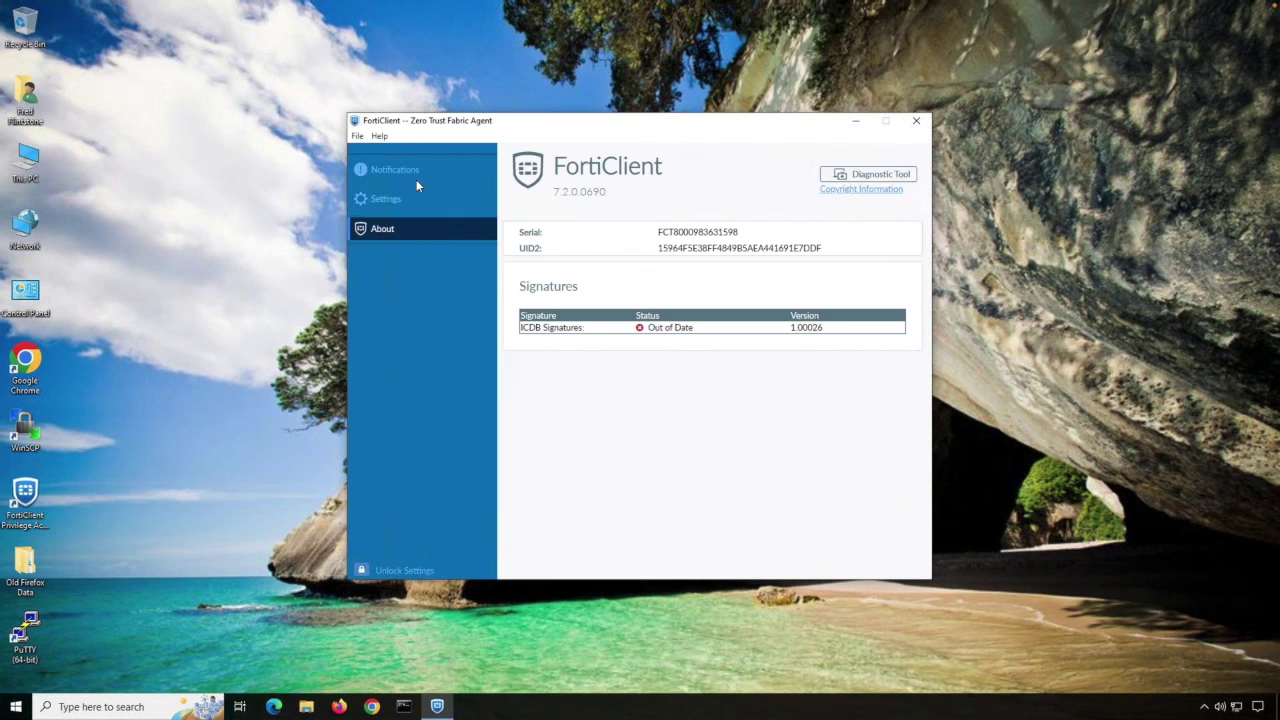
pyautogui.click(416, 178)
pyautogui.click(916, 121)
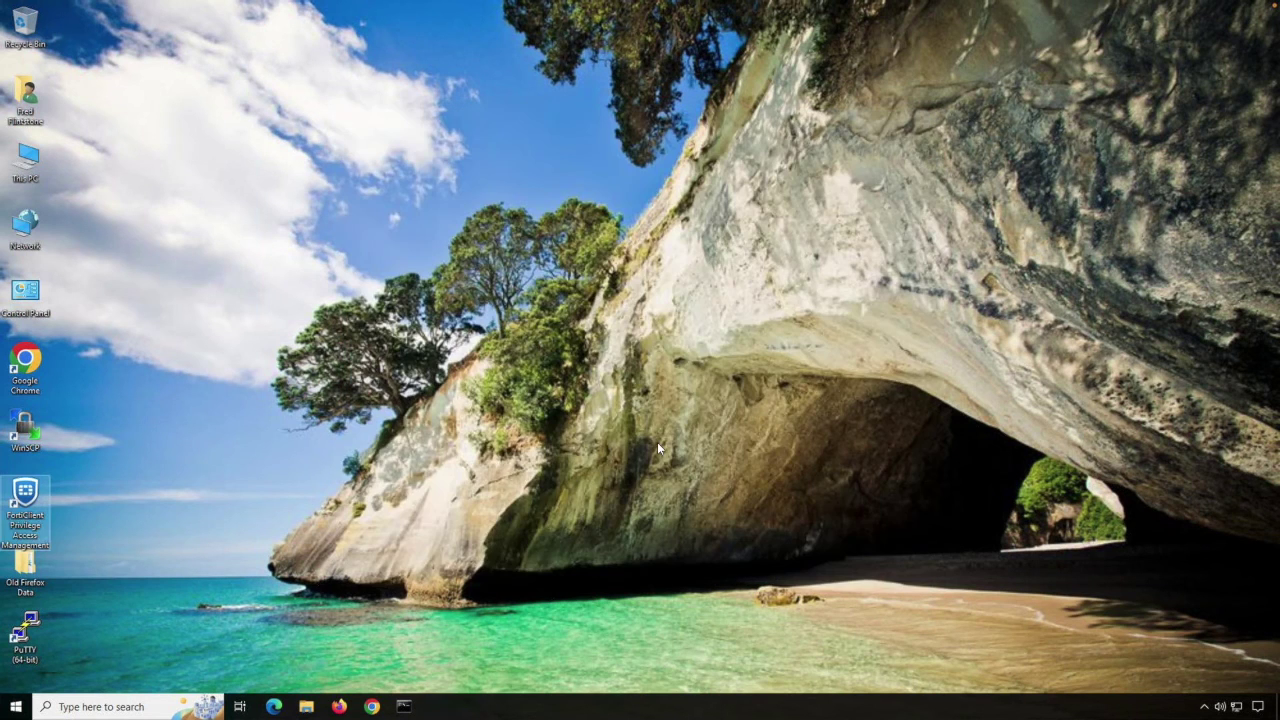
pyautogui.click(367, 710)
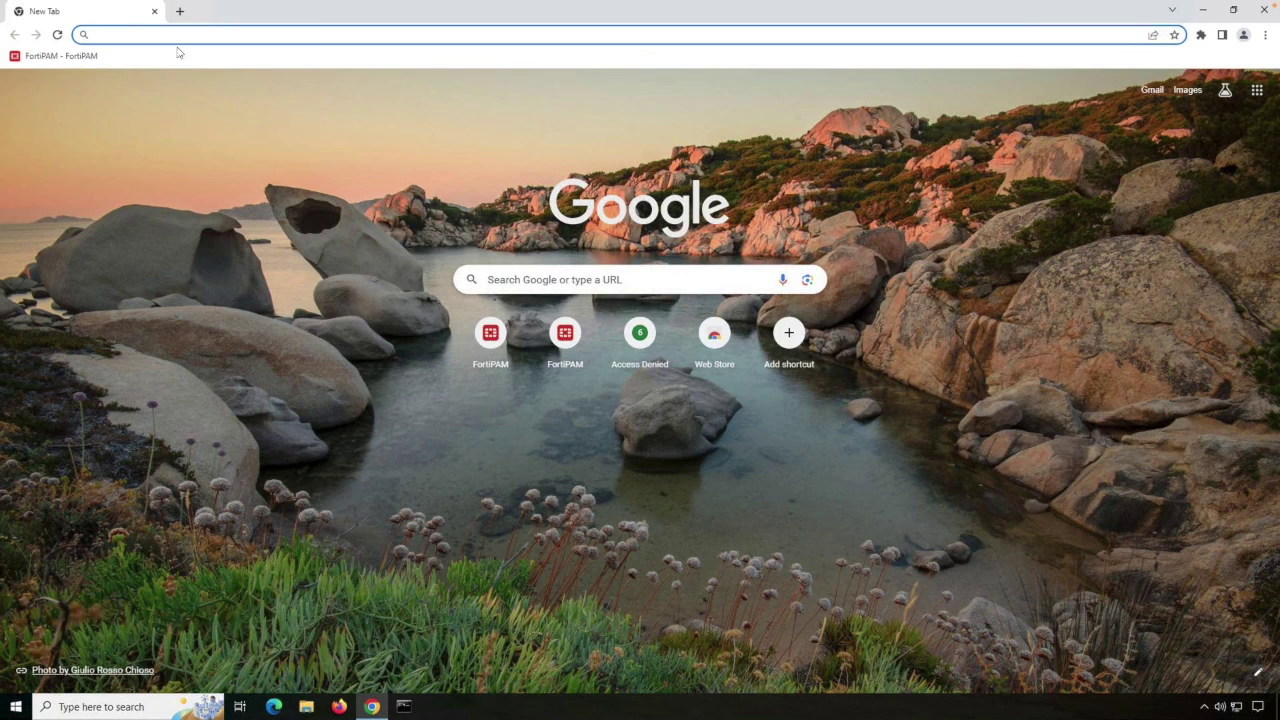
# Step: Browse to pamztna.63labs.net with the offered certificate and retry after the page times out
pyautogui.click(181, 35)
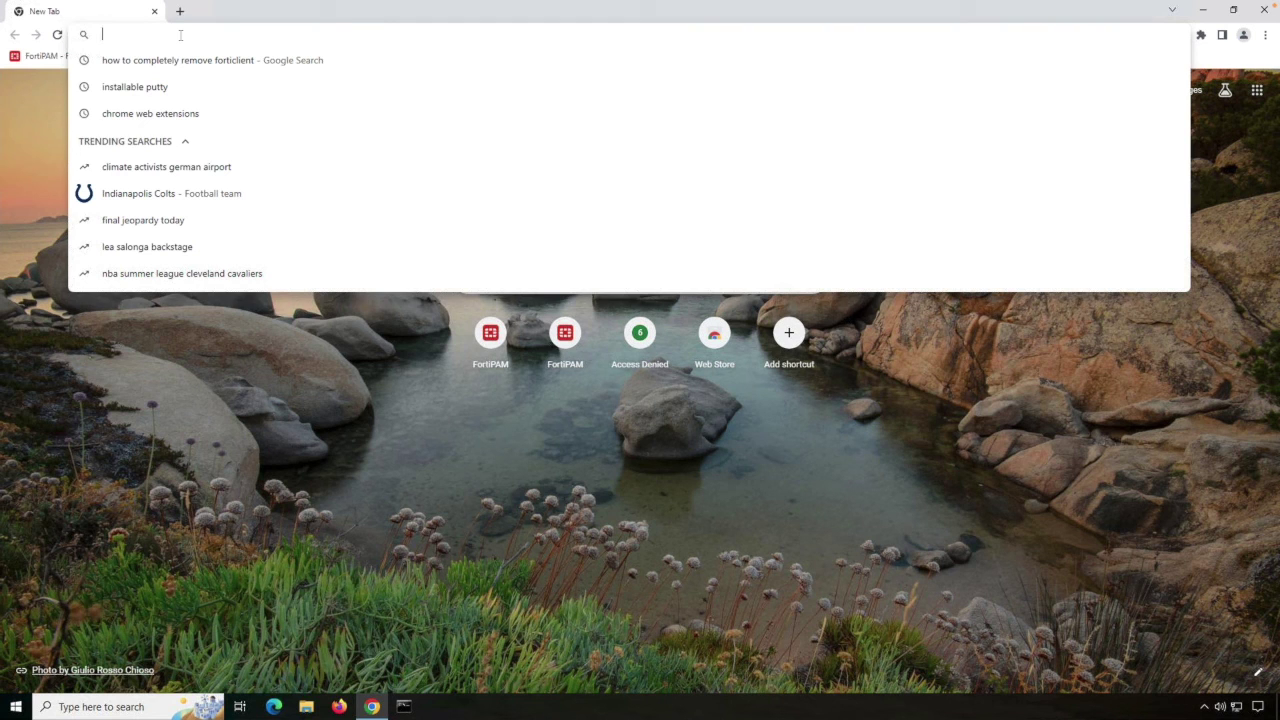
pyautogui.write('pamztna')
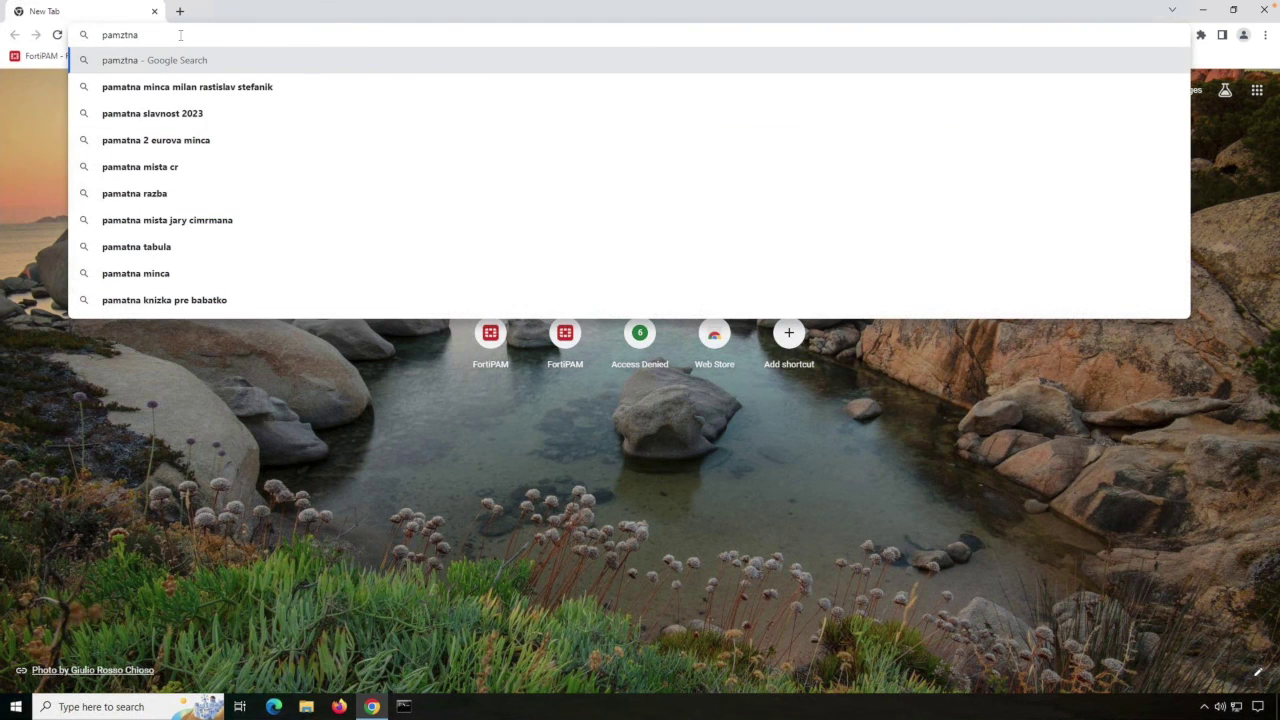
pyautogui.write('.63l')
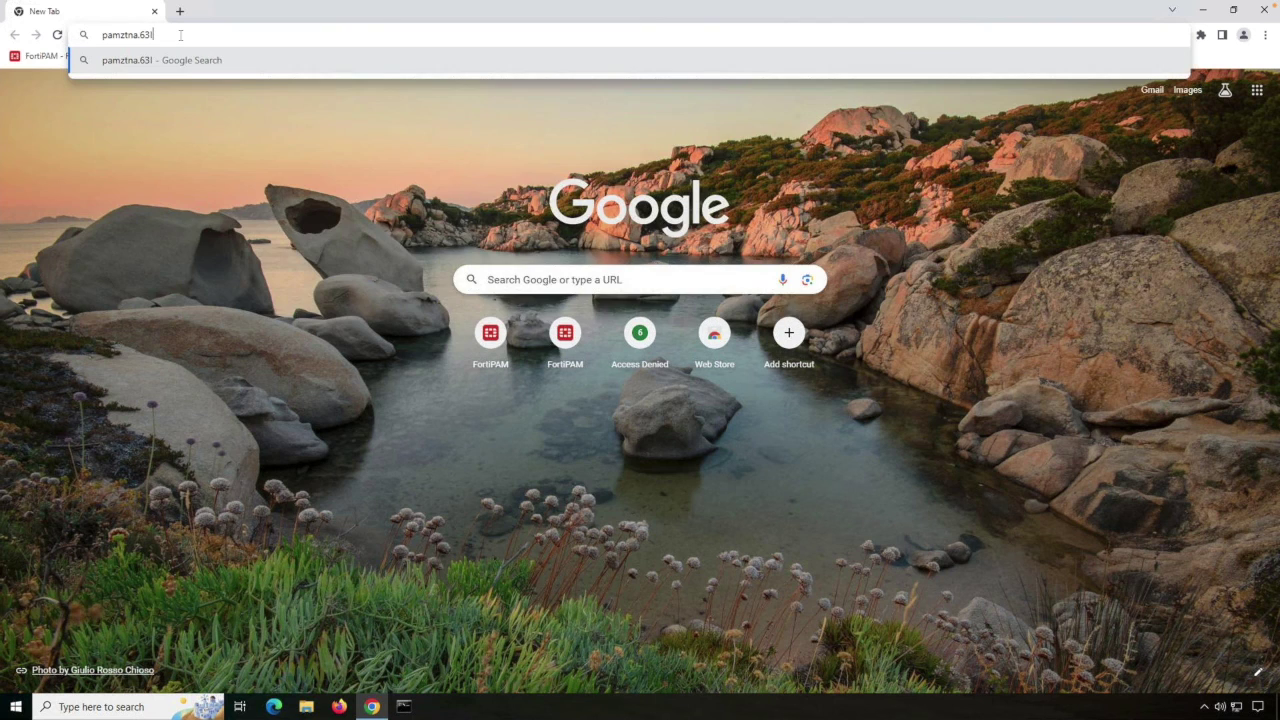
pyautogui.write('abs.net')
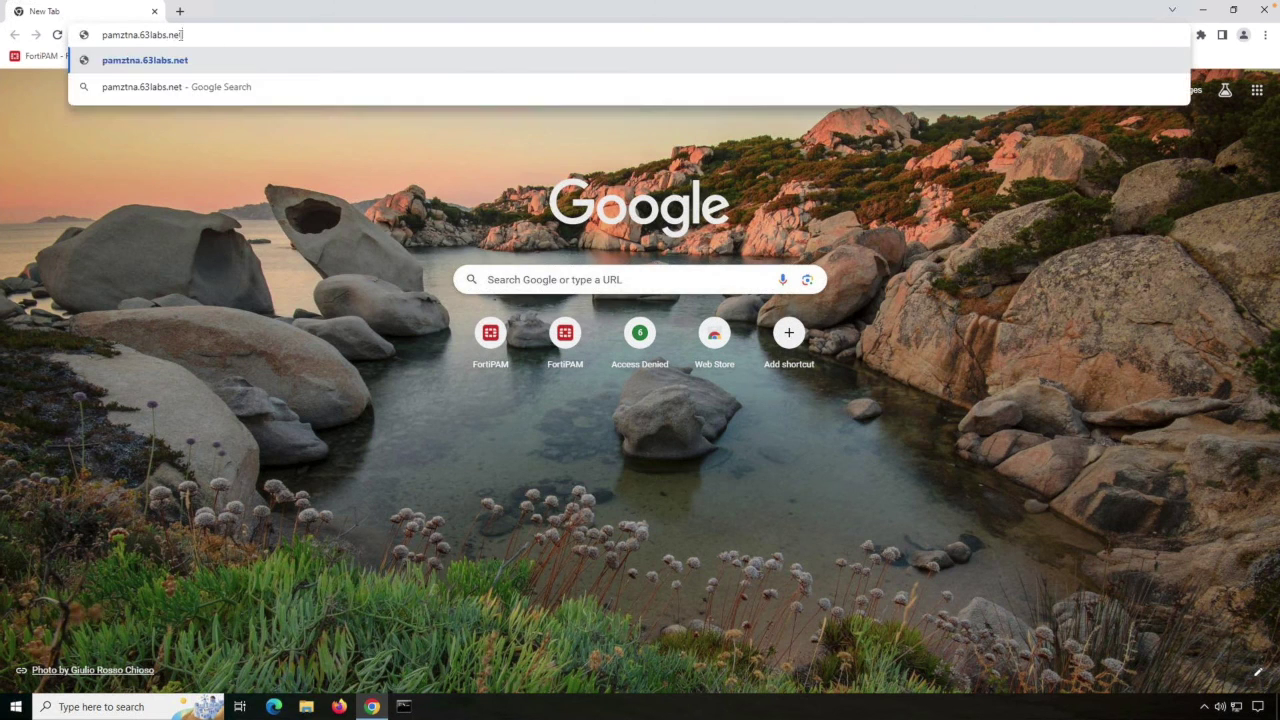
pyautogui.press('Return')
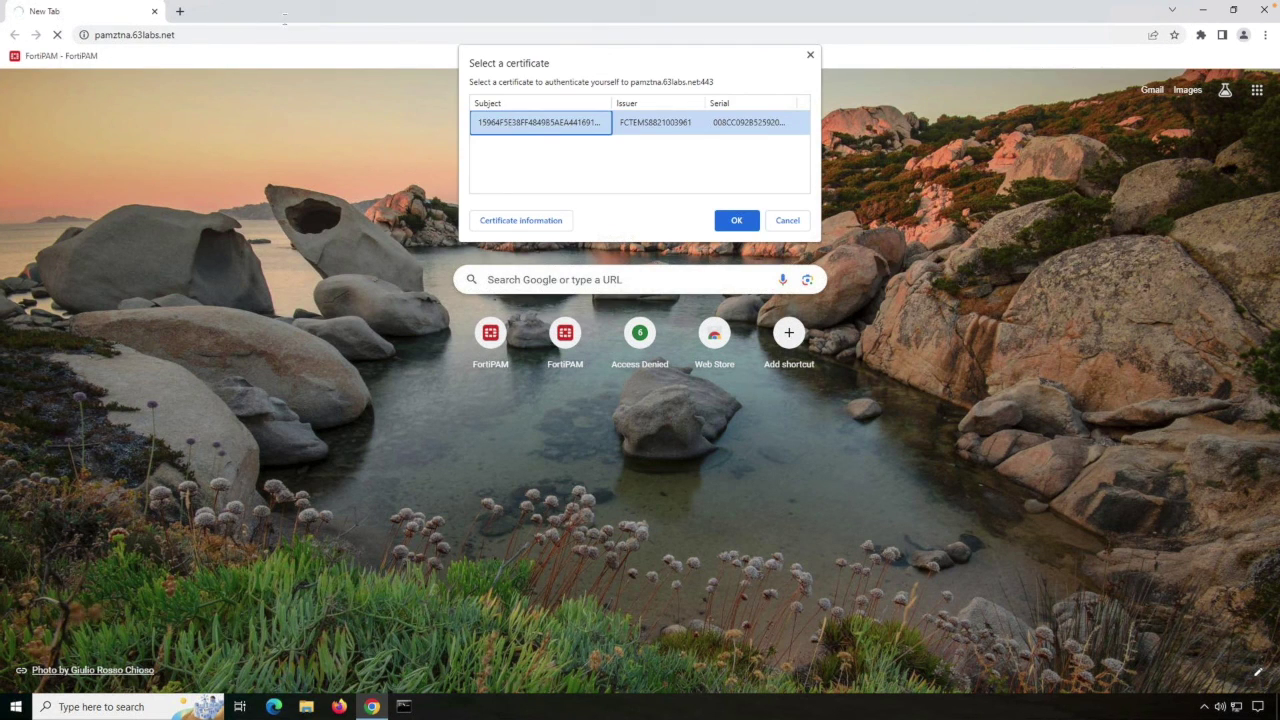
pyautogui.click(740, 221)
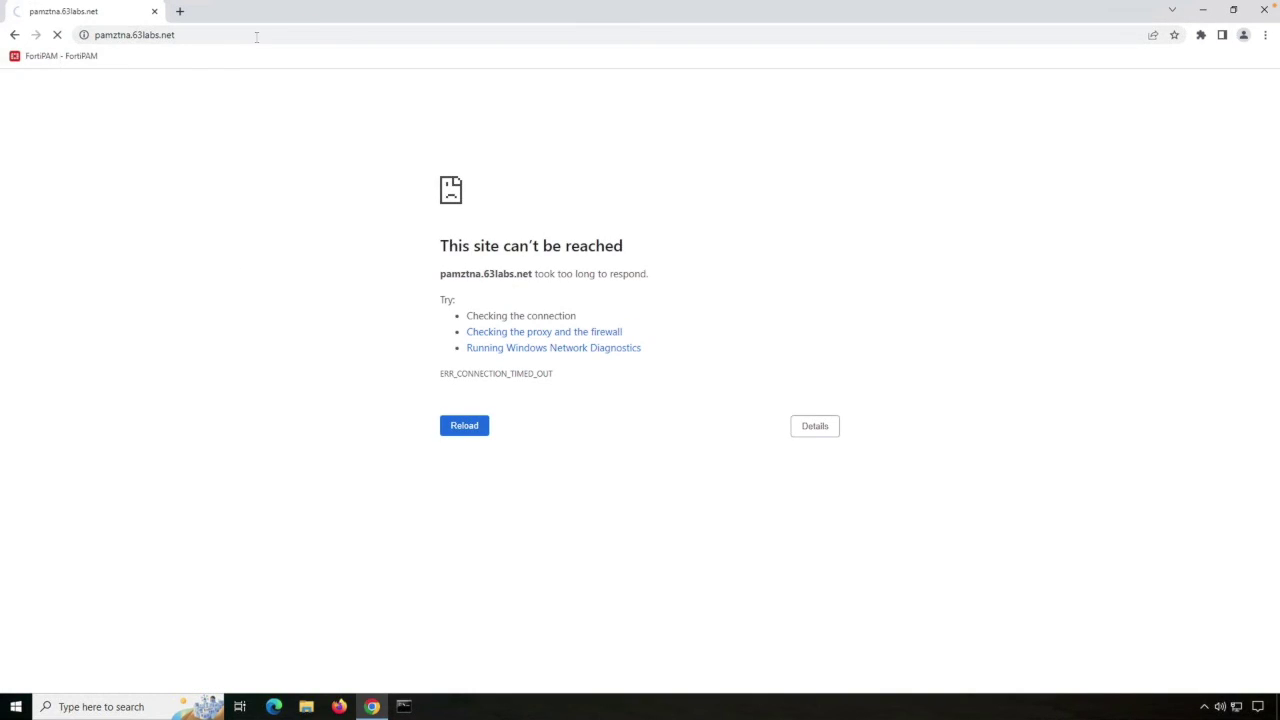
pyautogui.click(254, 37)
pyautogui.press('Return')
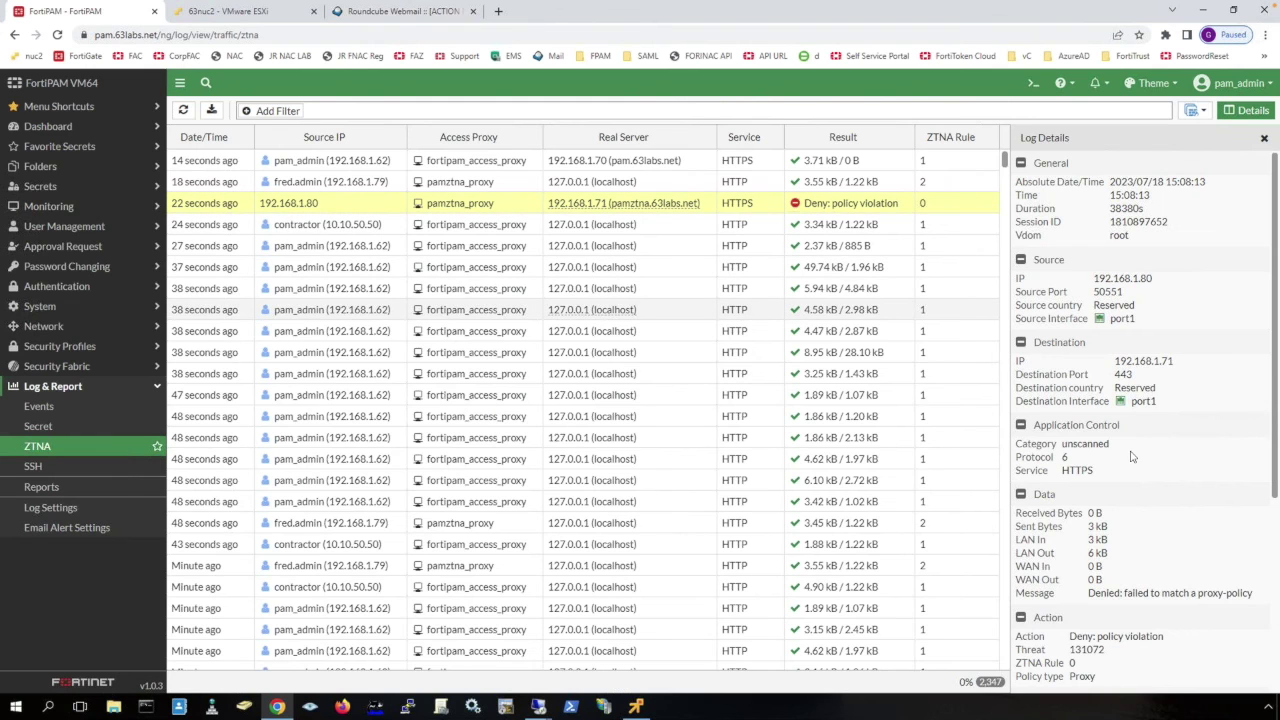
# Step: Inspect an allowed pamztna_proxy entry's Domain User tag, then the denied 192.168.1.80 entry
pyautogui.scroll(-5, 1140, 462)
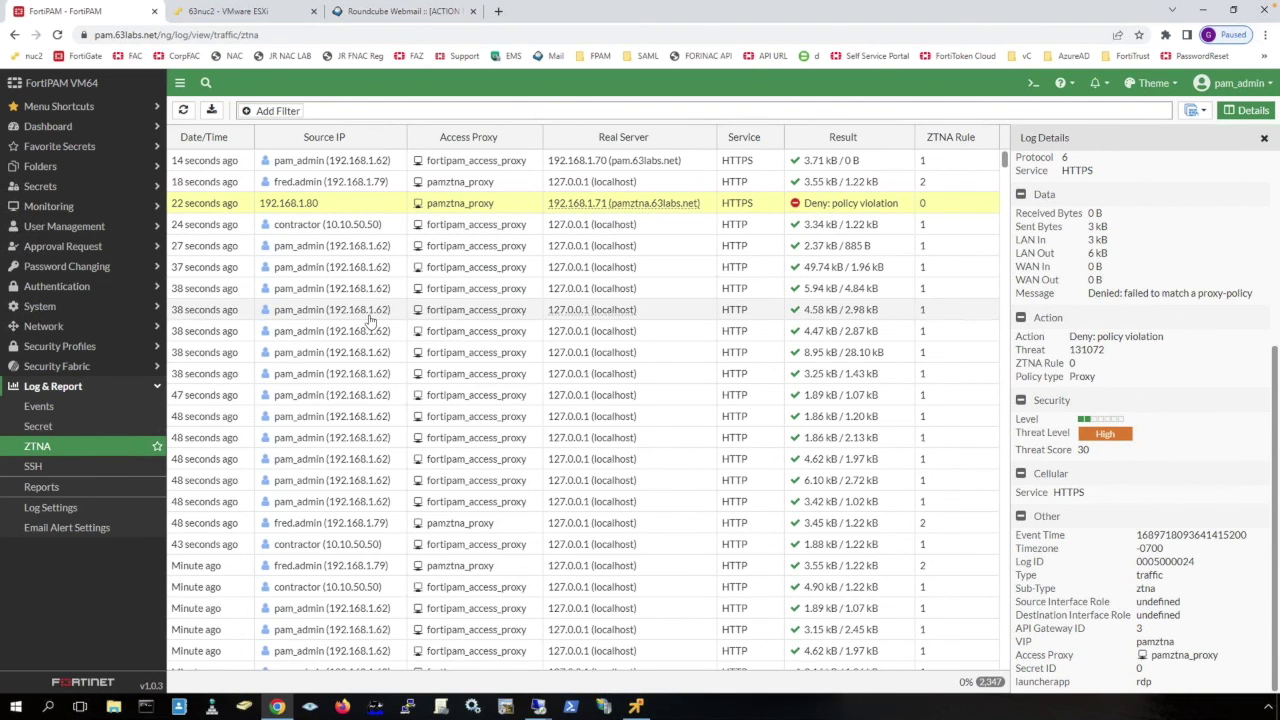
pyautogui.scroll(-3, 355, 410)
pyautogui.scroll(-2, 355, 410)
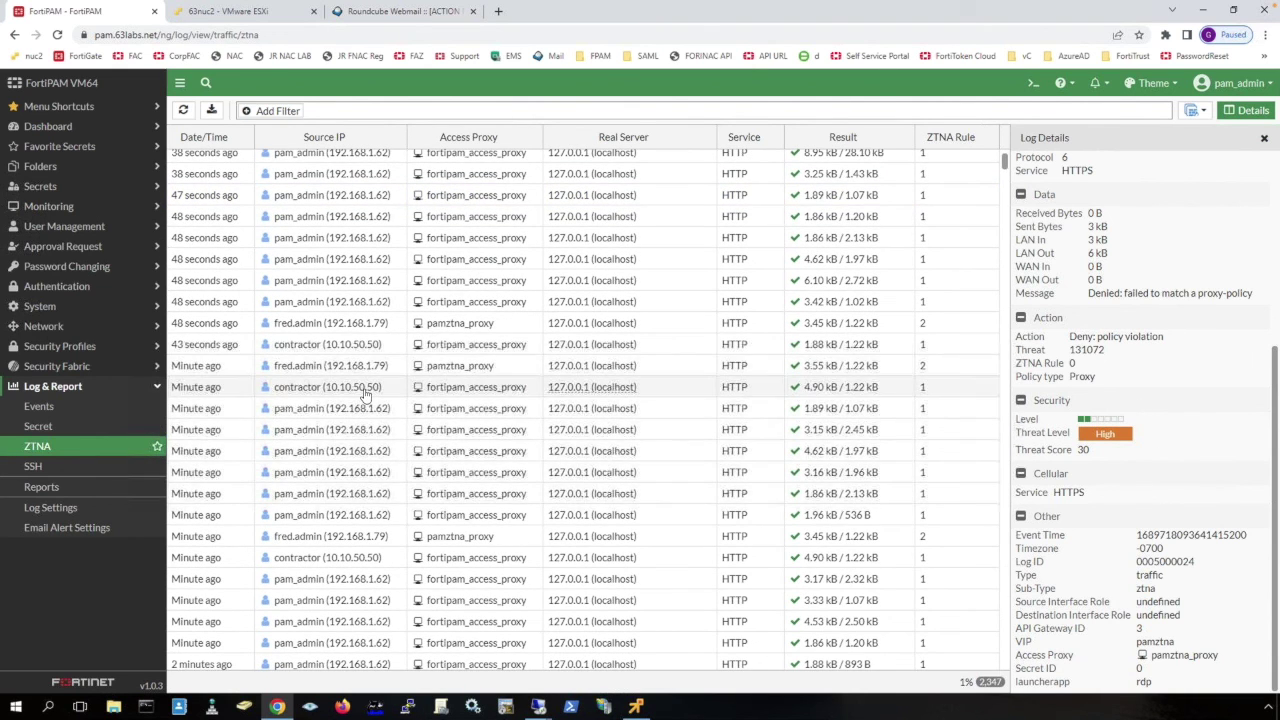
pyautogui.click(400, 536)
pyautogui.moveTo(1264, 620); pyautogui.dragTo(1207, 620)
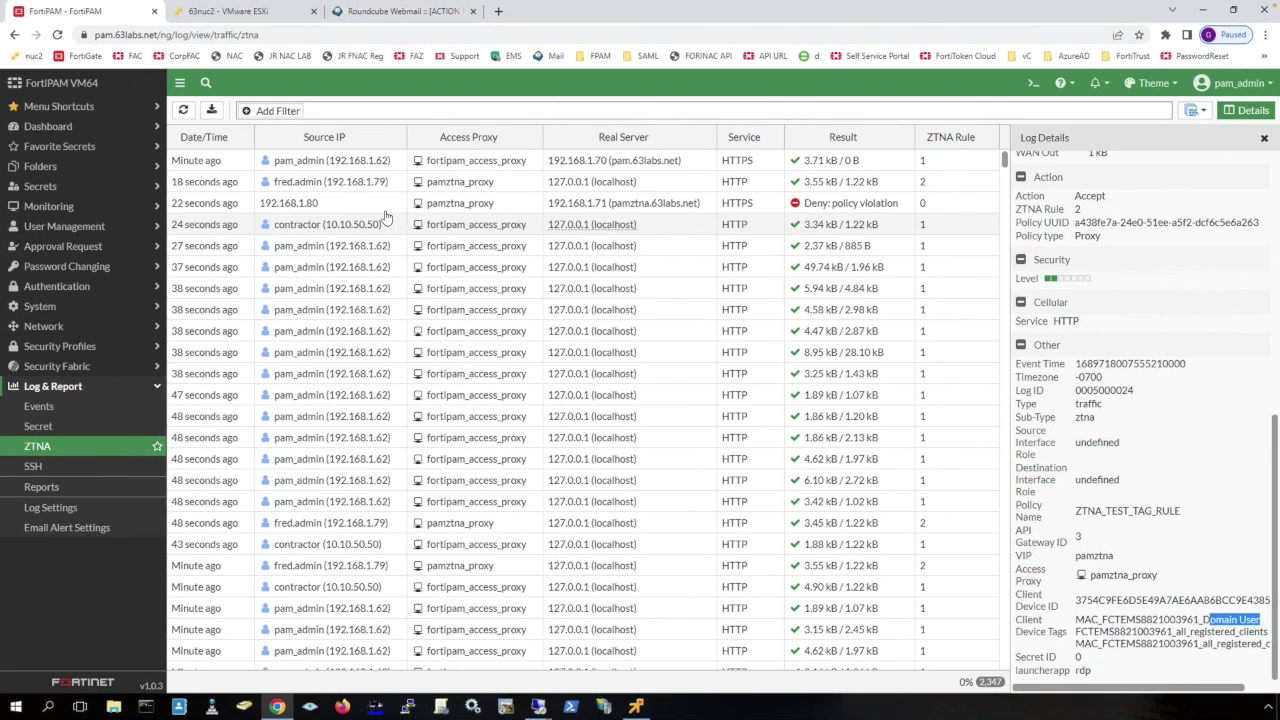
pyautogui.click(385, 206)
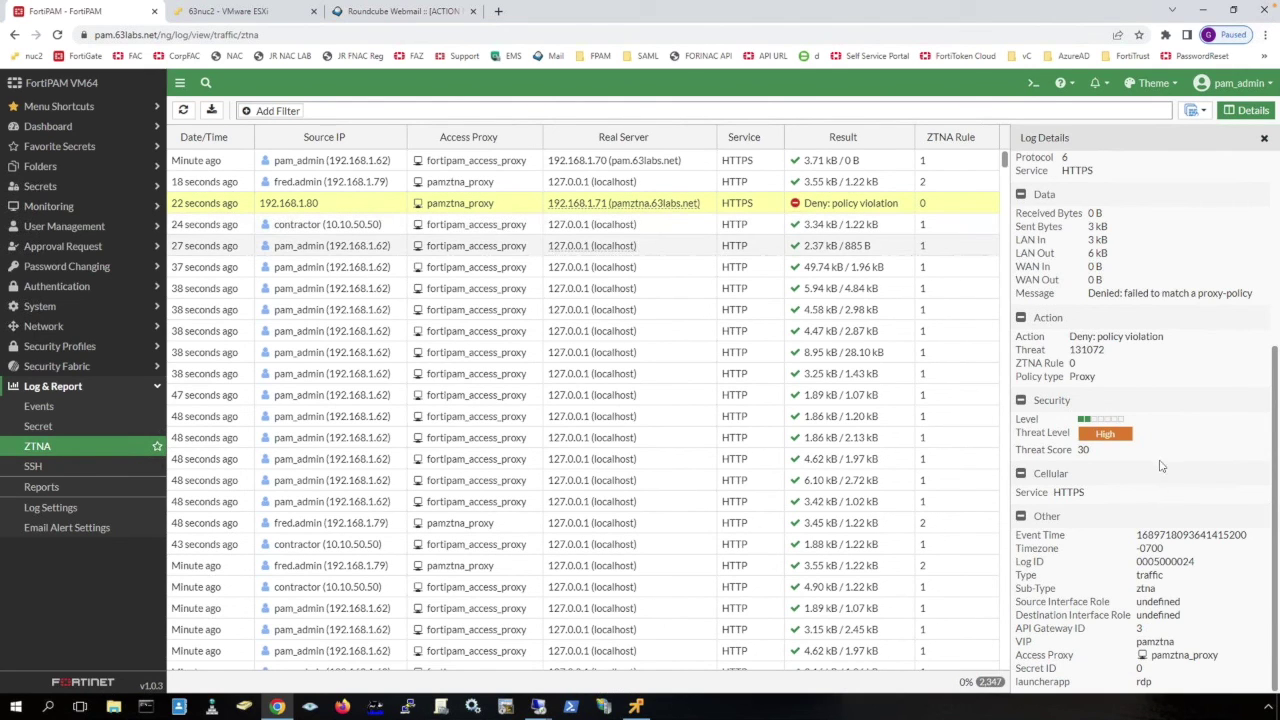